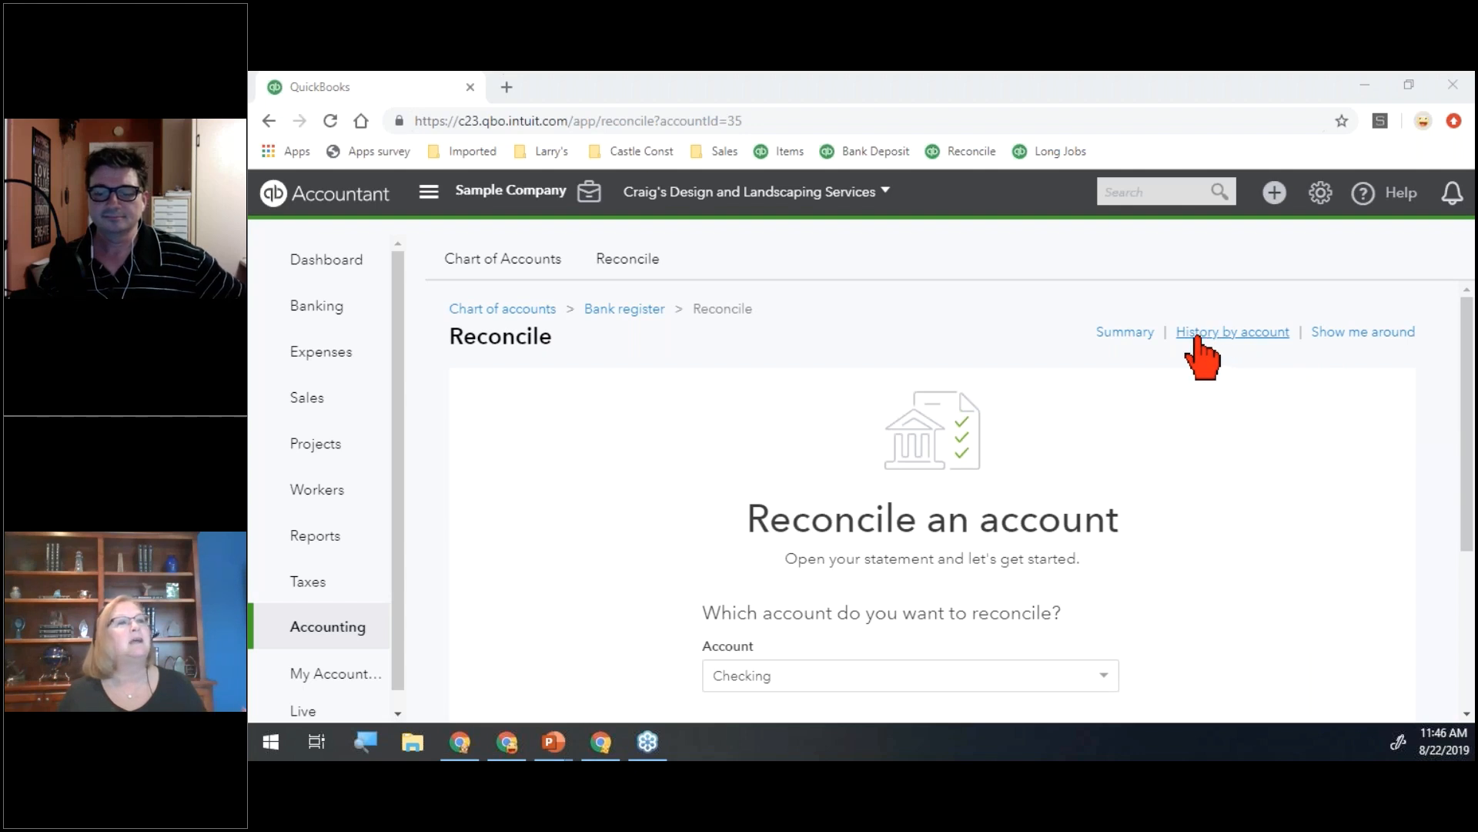
Open the Checking account's reconciliation history and view the reconciliation report for the statement ending 07/31/2019
left_click(1206, 334)
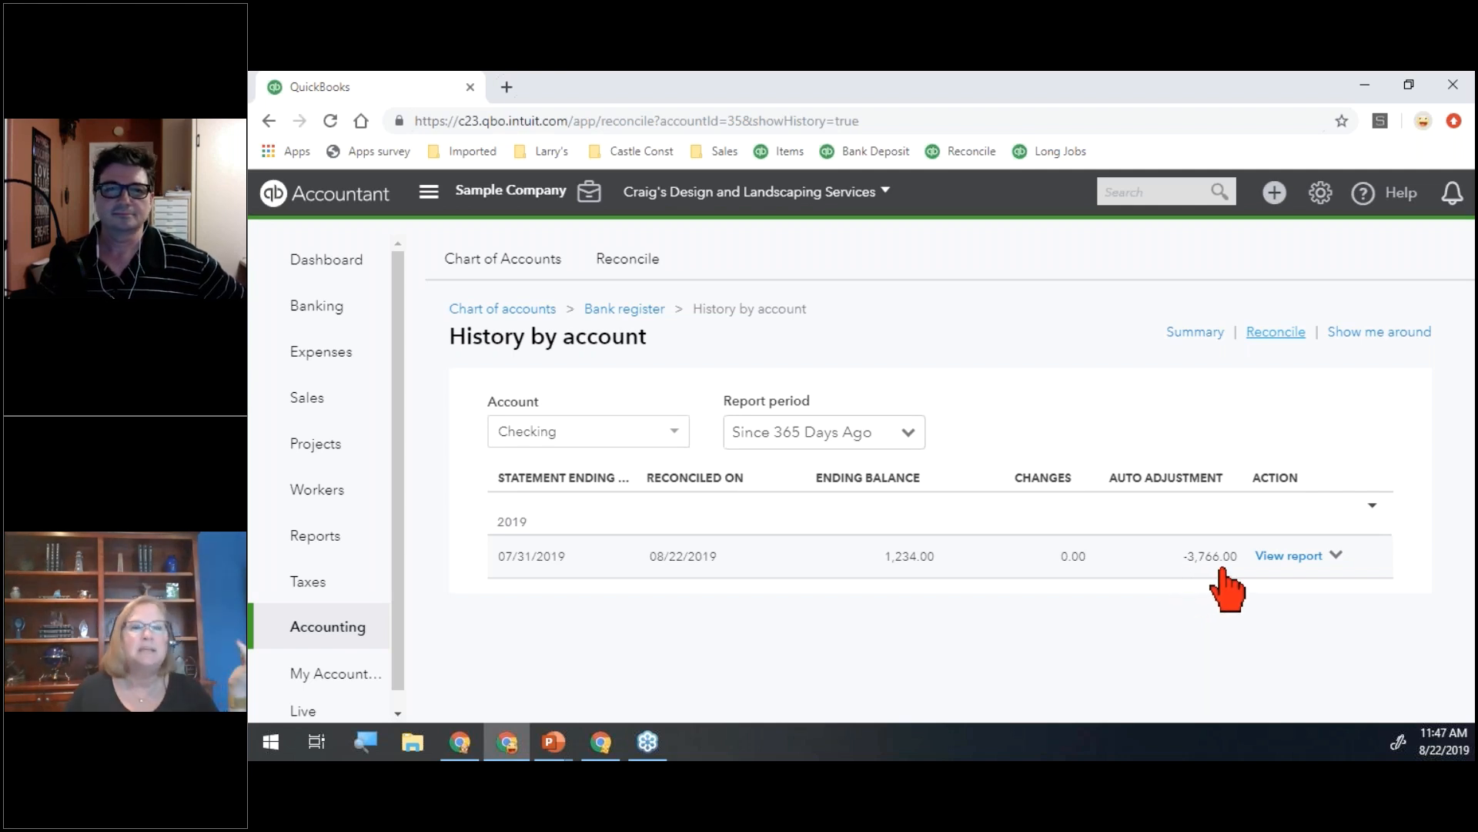
left_click(1337, 556)
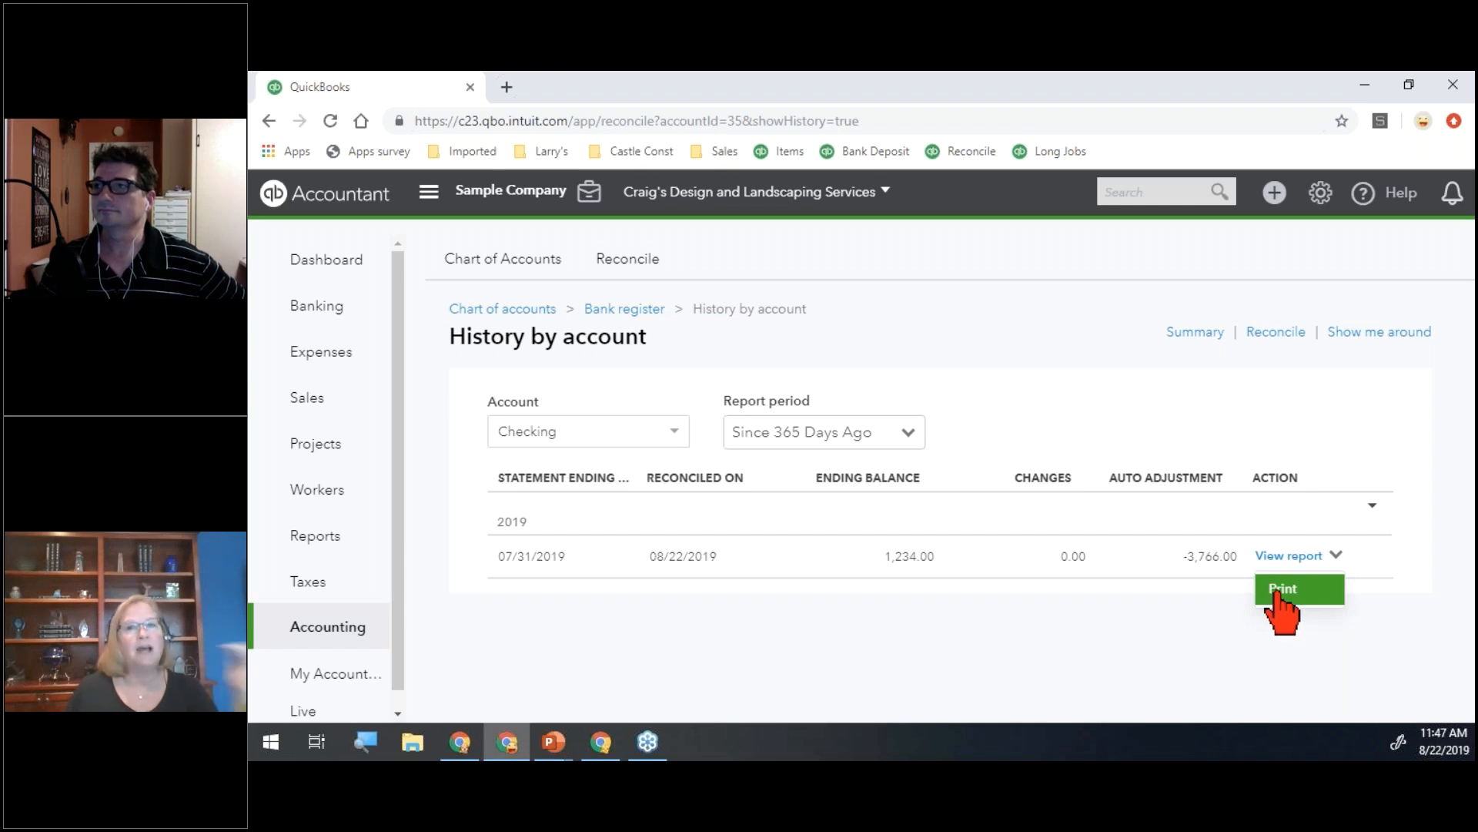
left_click(1183, 614)
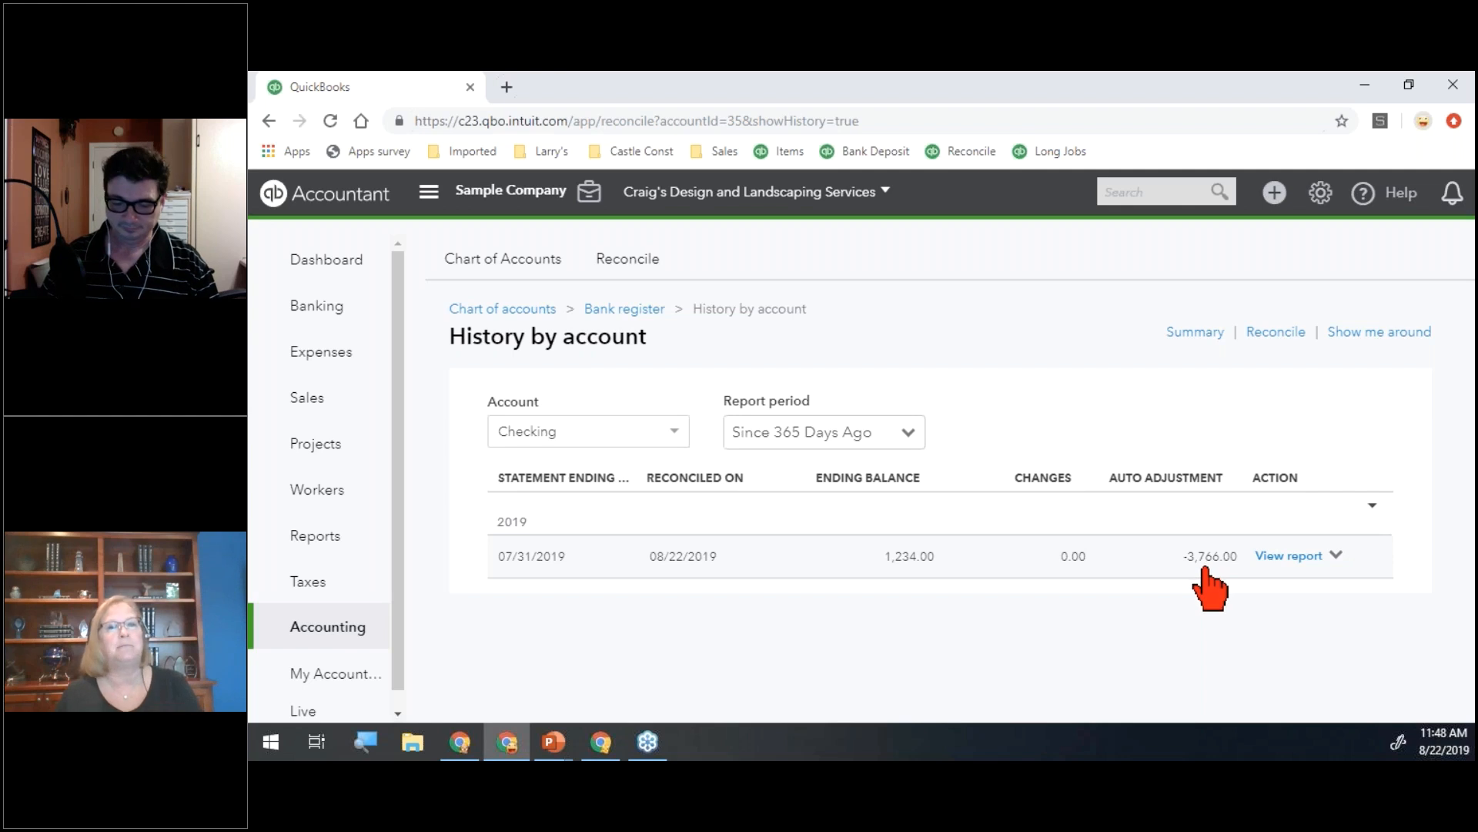
left_click(913, 559)
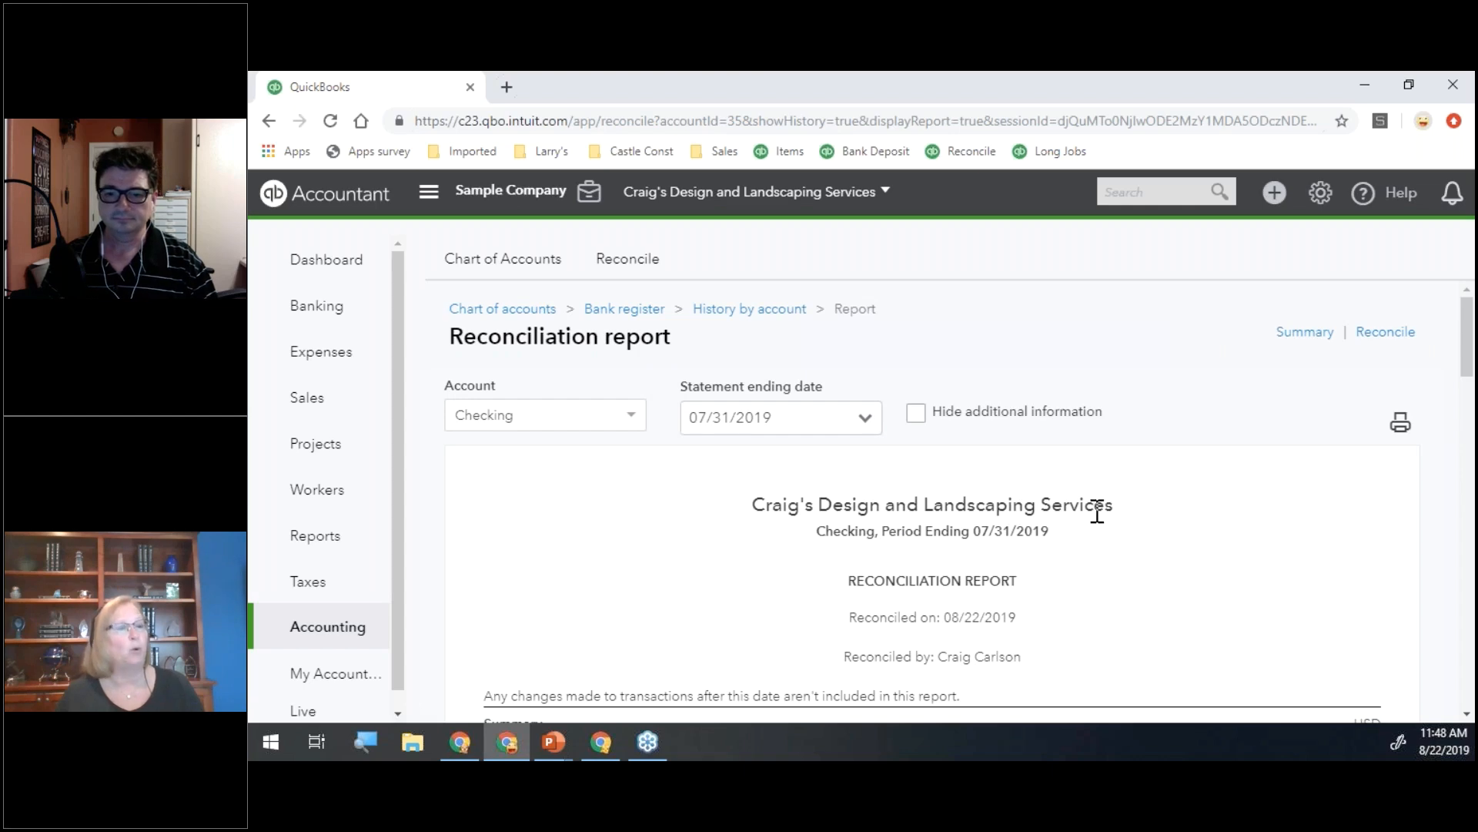
Set the Automobile:Fuel line of check 5 to Chin's Gas and Oil, dated 06/22/2019, to 620.01 and save the check
scroll(1086, 539, "down", 15)
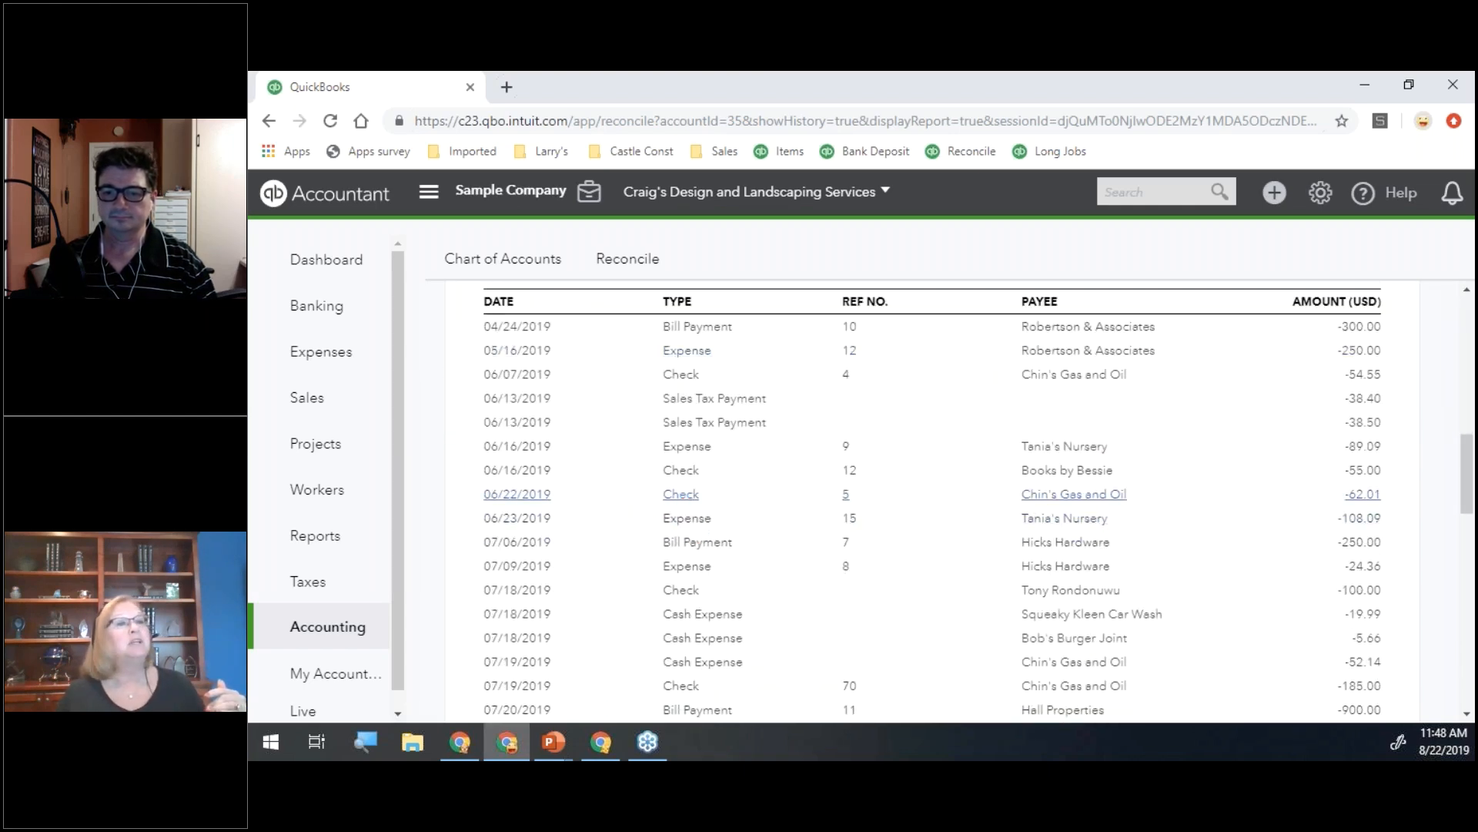
left_click(681, 494)
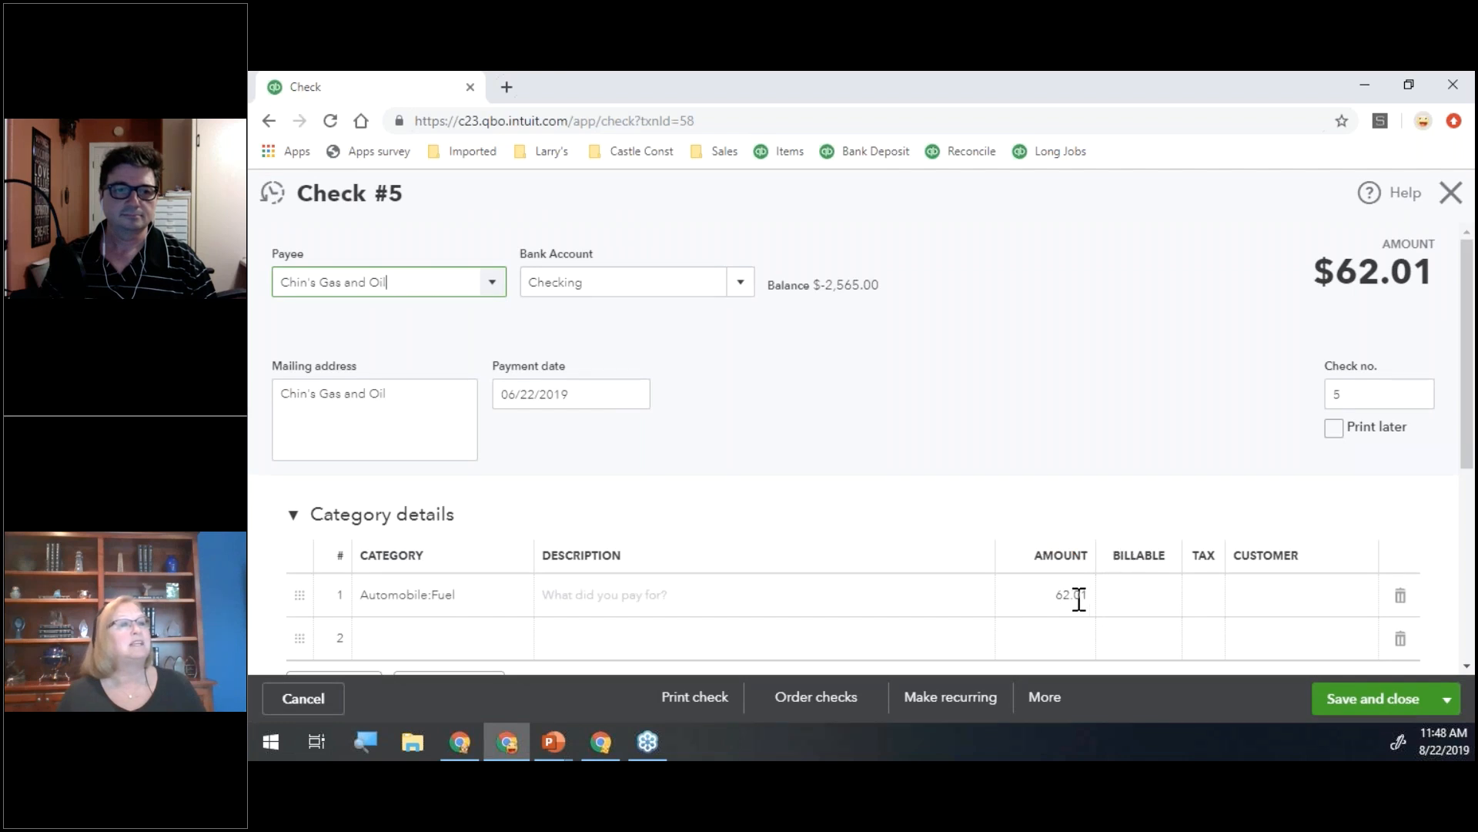
left_click(1066, 595)
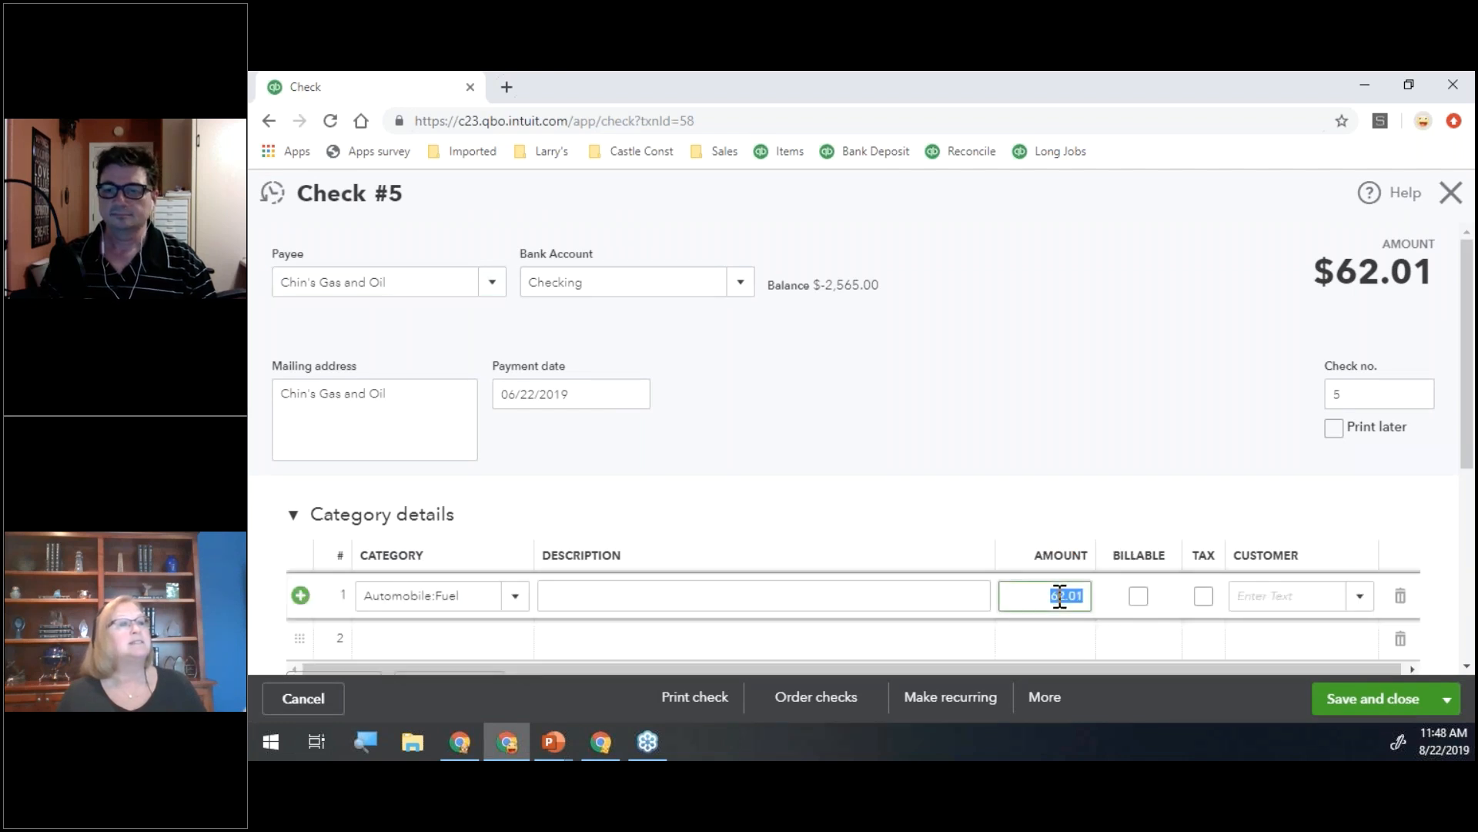
left_click(1060, 595)
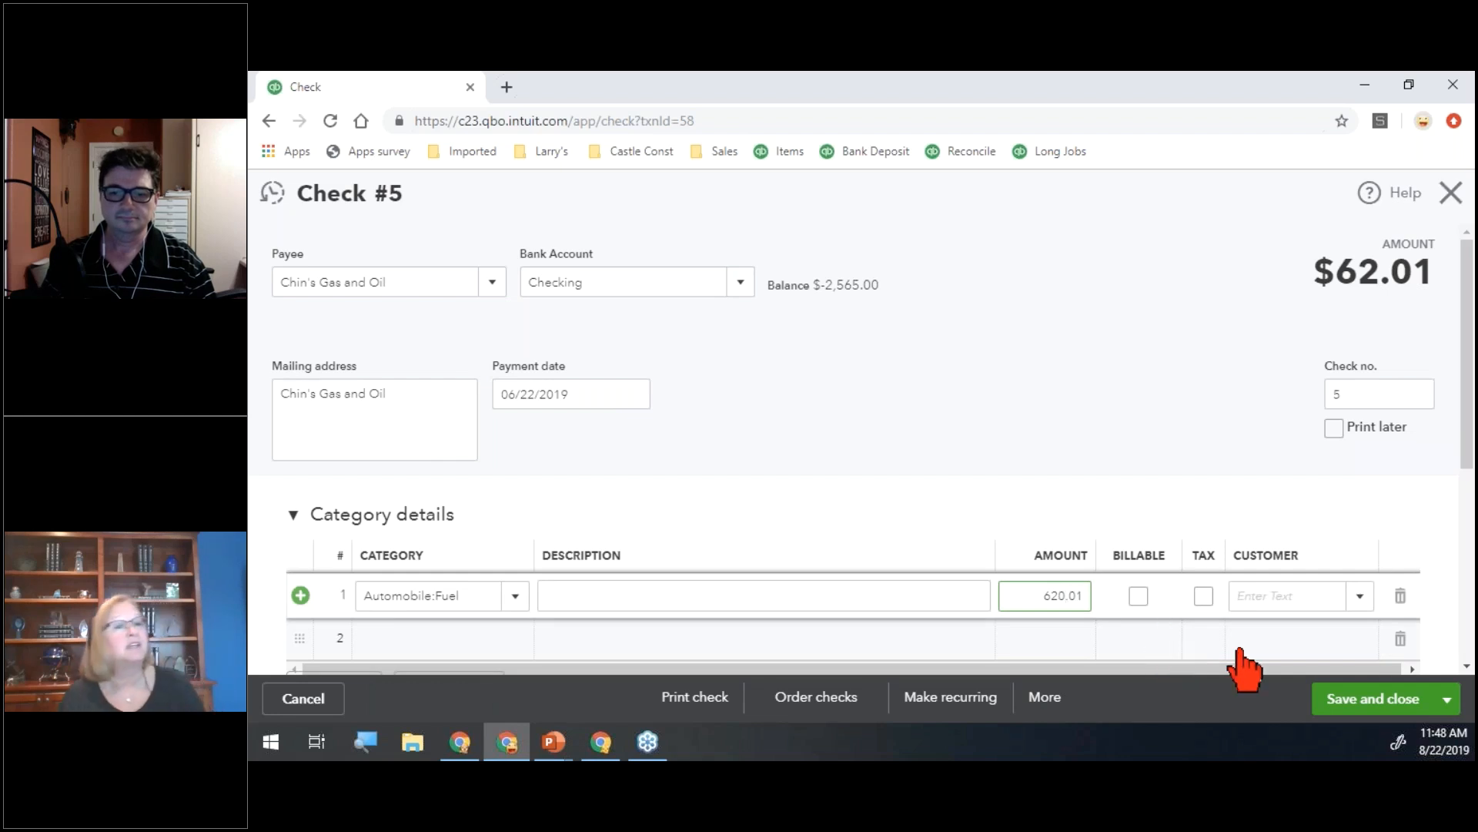
left_click(1375, 701)
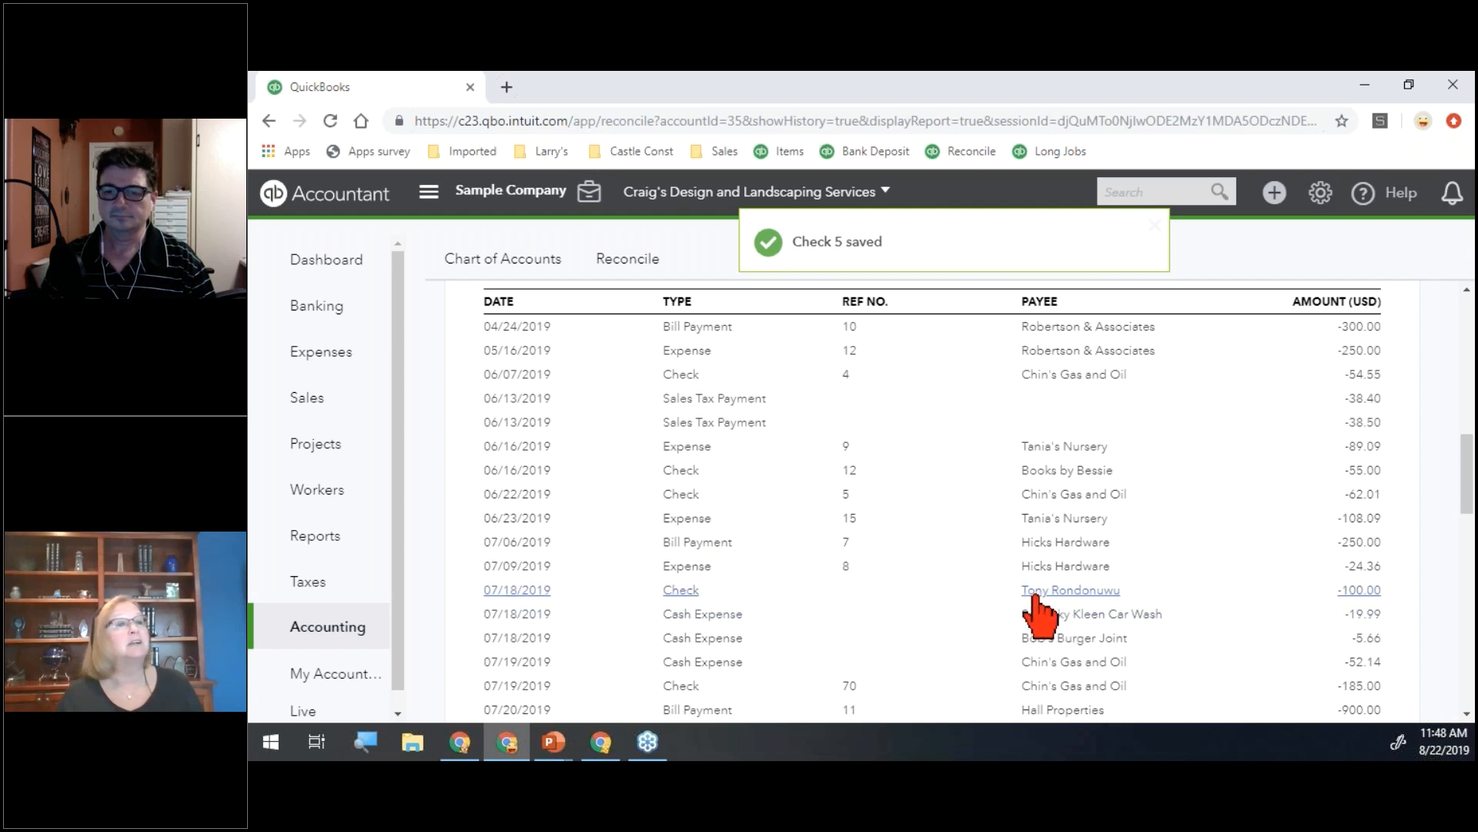
Delete the unnumbered 100.00 check dated 07/18/2019 from the reconciliation report's uncleared payments
left_click(1034, 599)
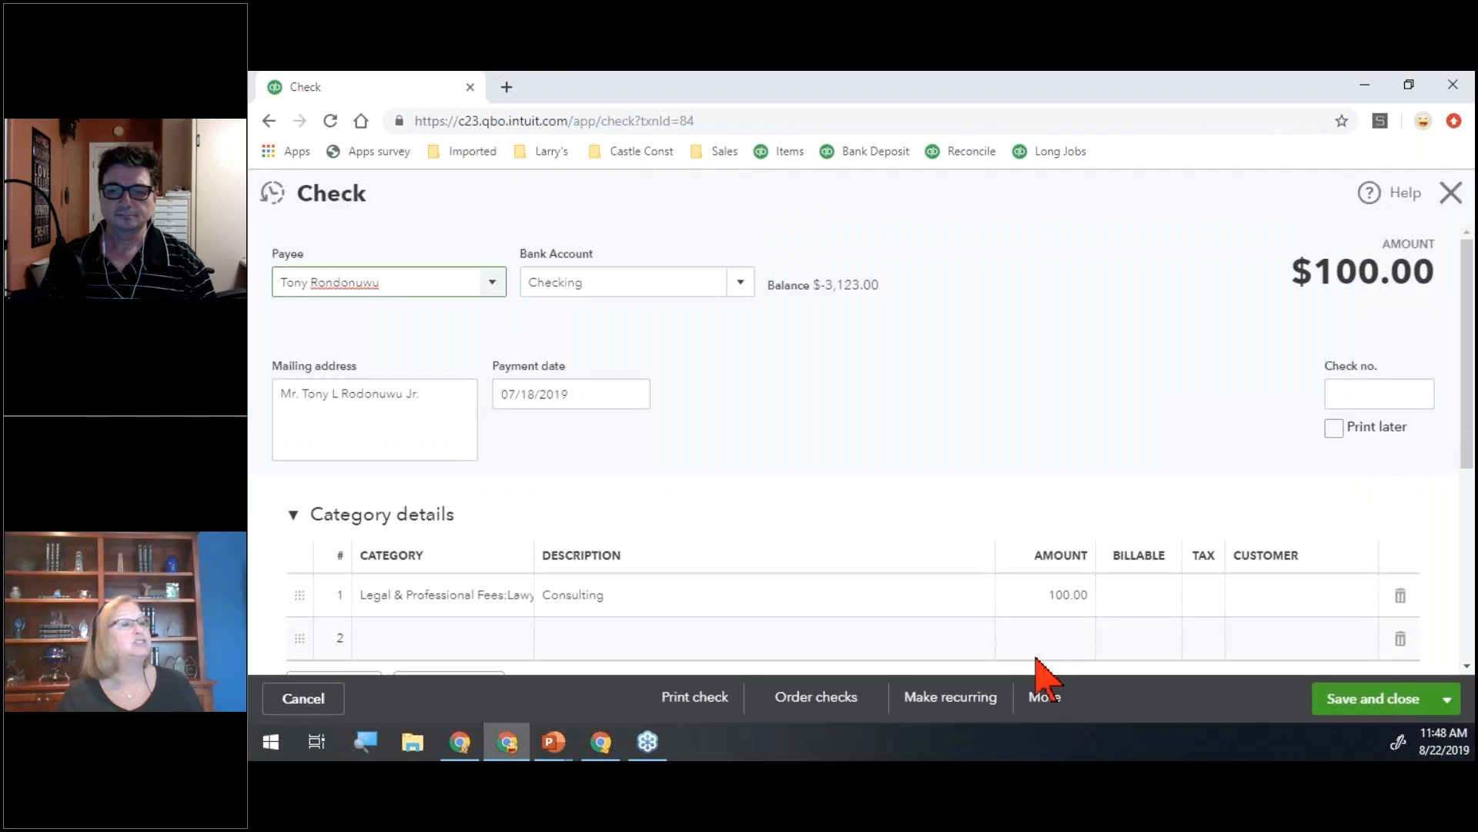
left_click(1046, 699)
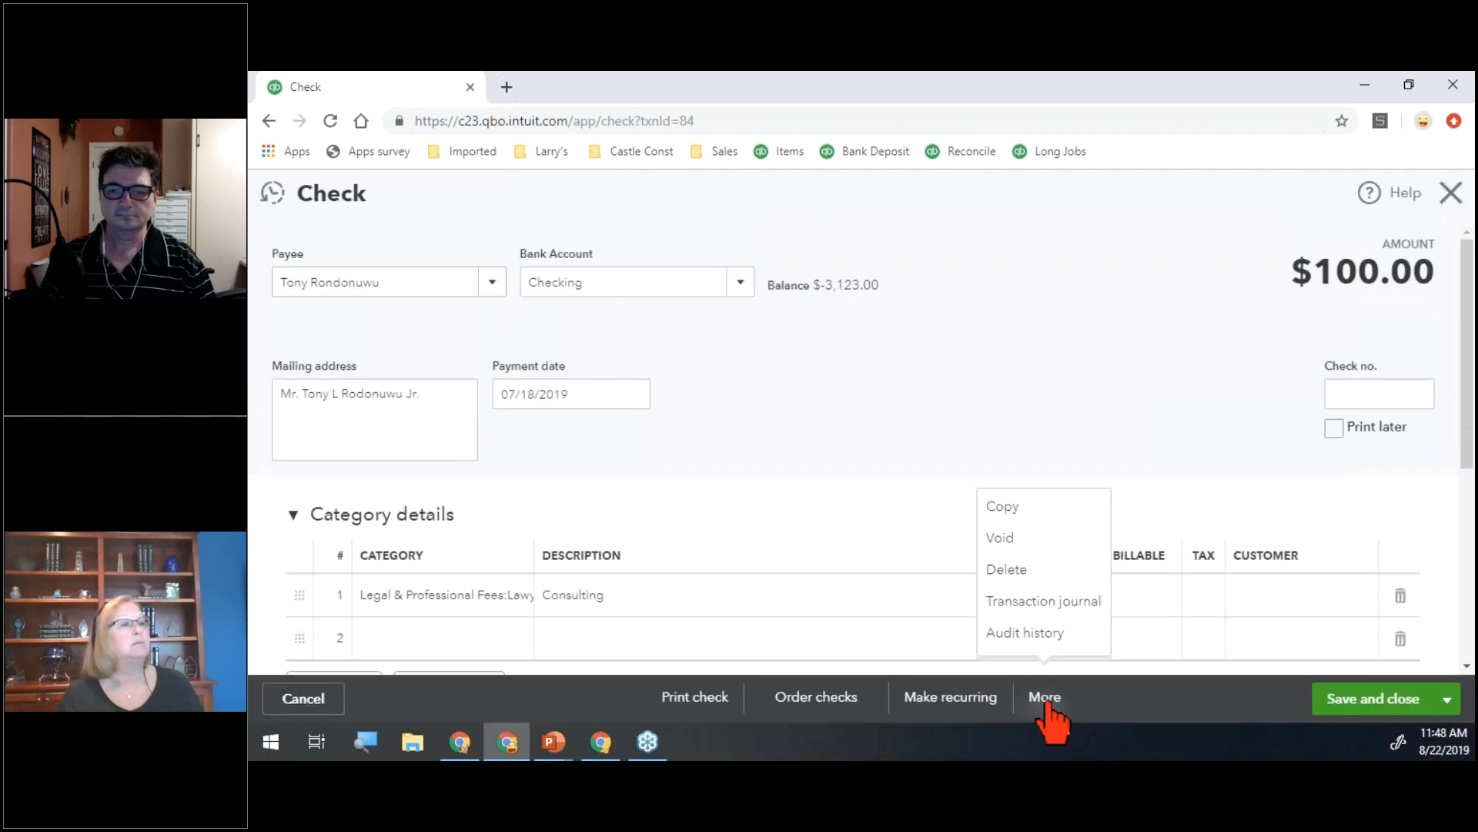
left_click(1007, 576)
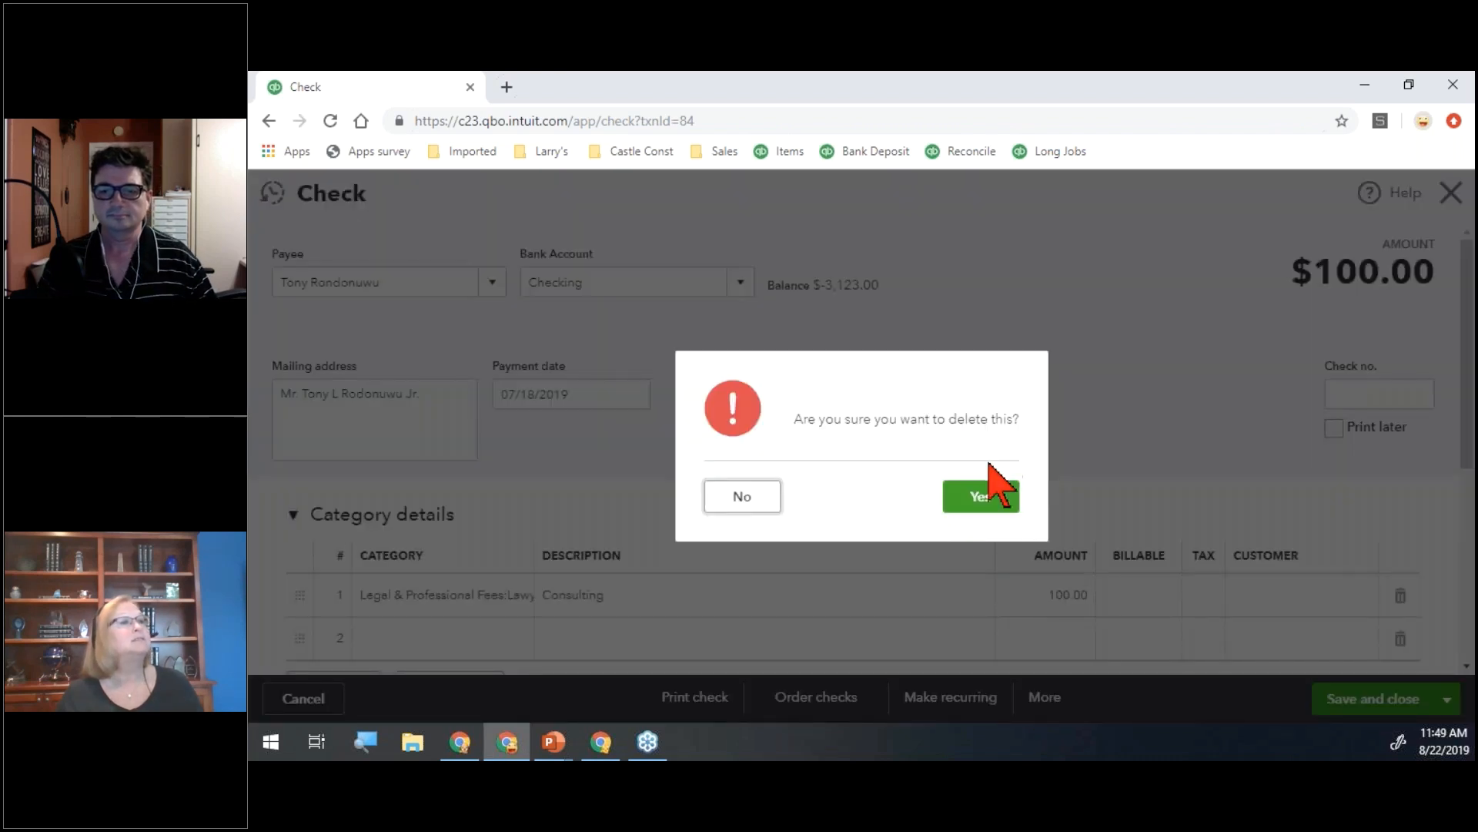
left_click(995, 501)
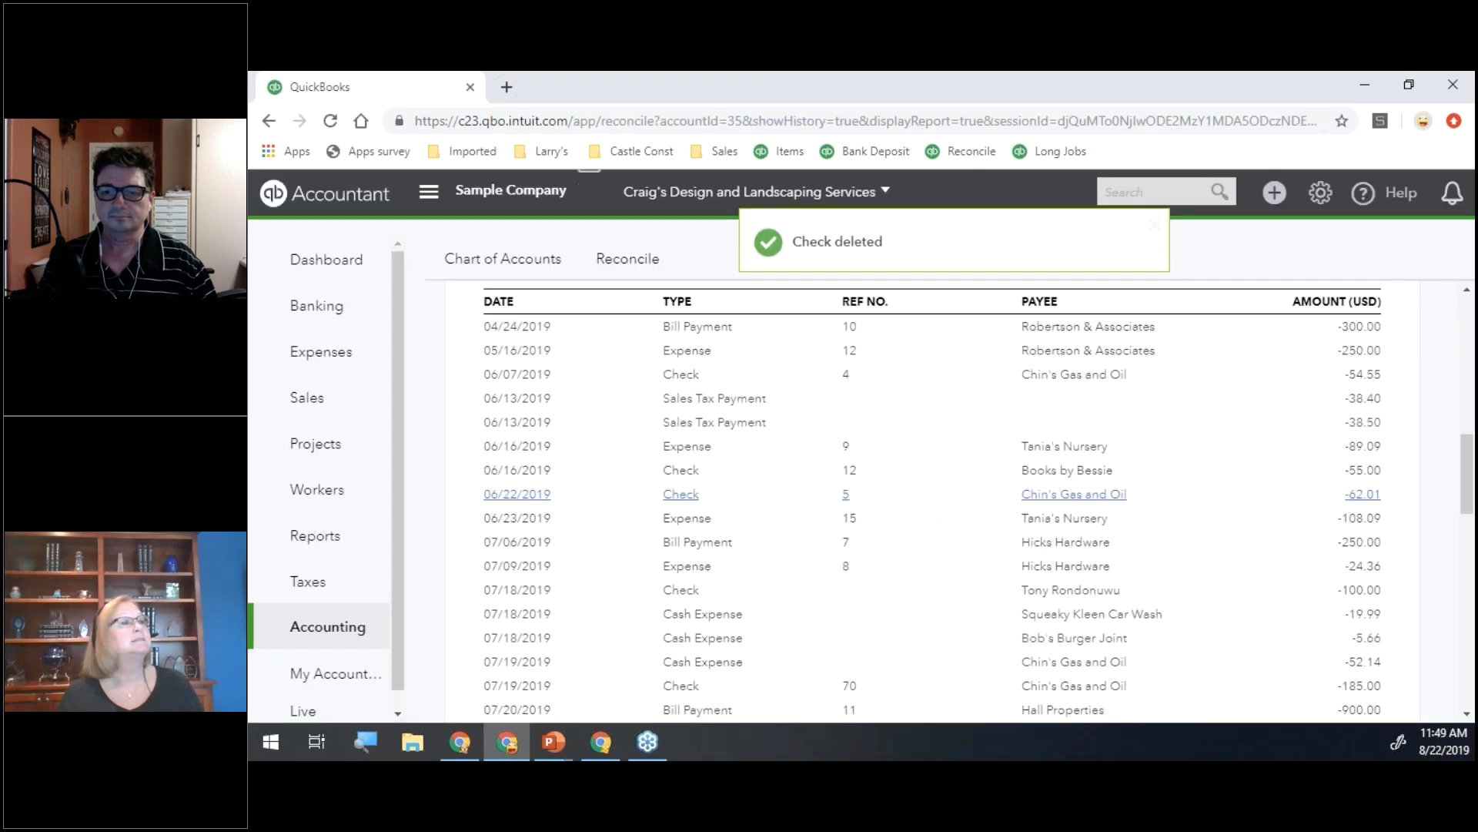
Examine the reconciliation report's summary and its uncleared checks, payments and deposits for the effect of the changed and deleted checks
scroll(963, 579, "up", 5)
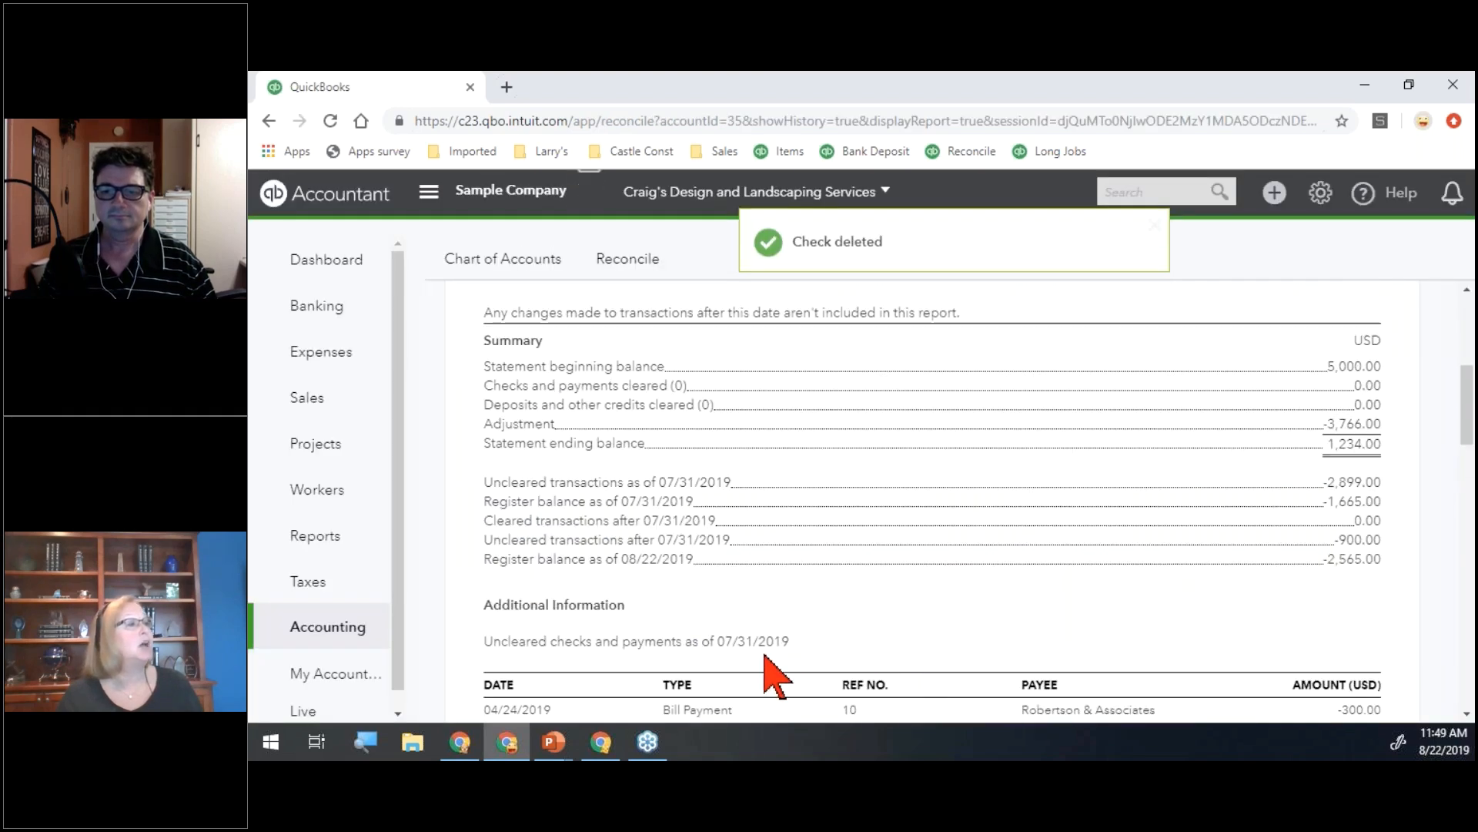
scroll(561, 660, "down", 2)
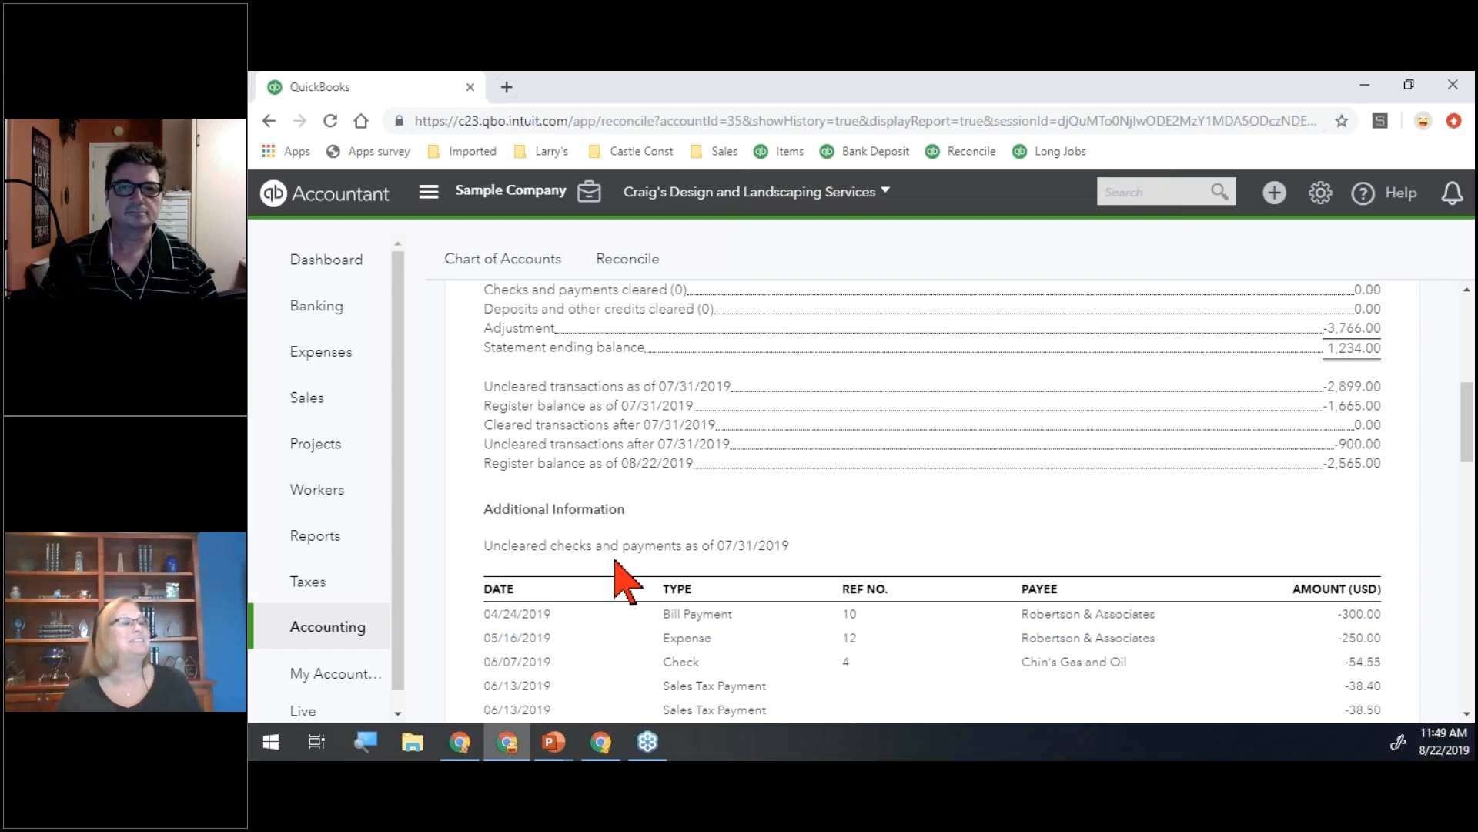
scroll(616, 563, "down", 15)
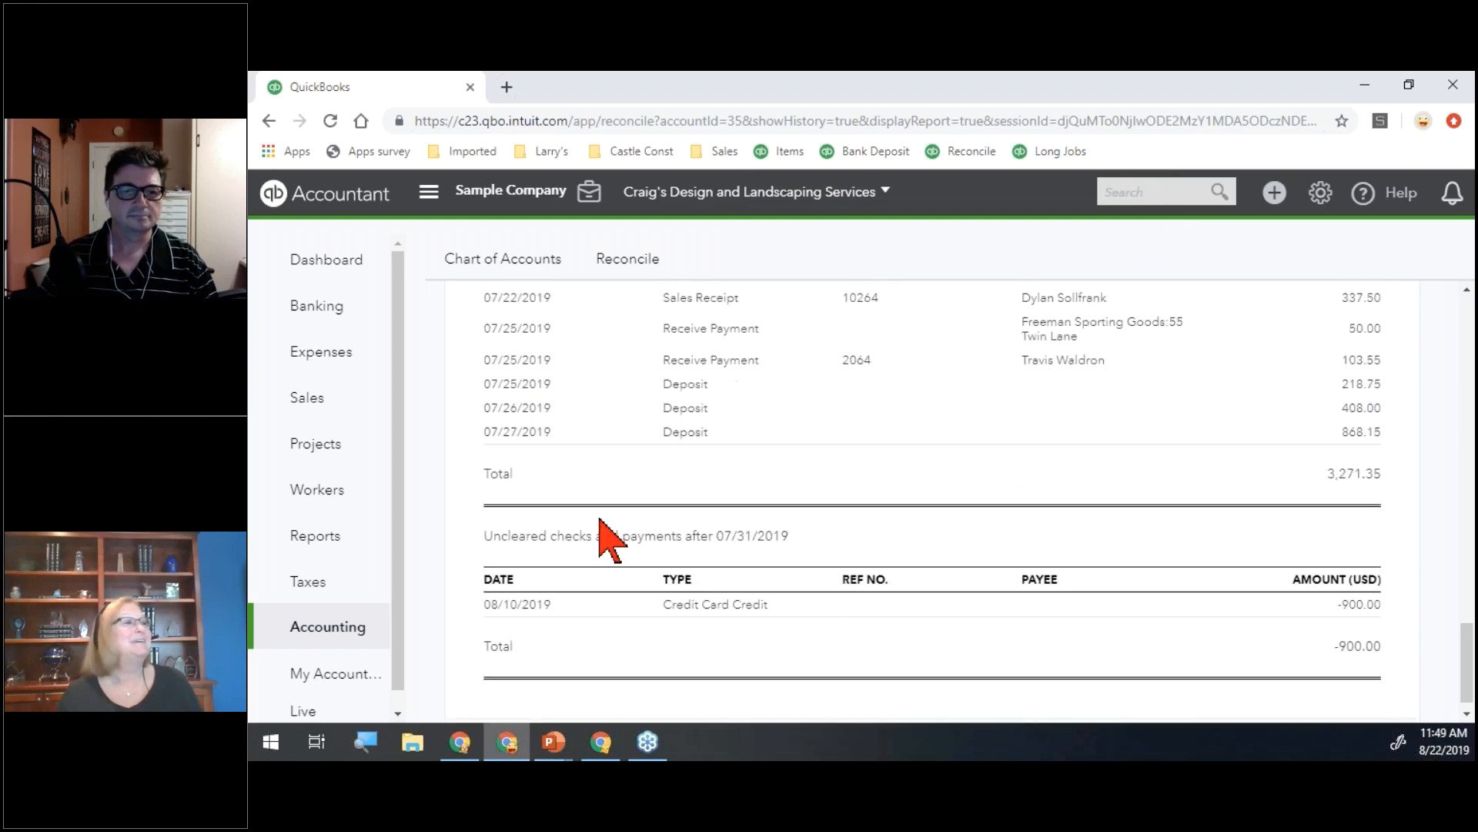
scroll(600, 520, "up", 4)
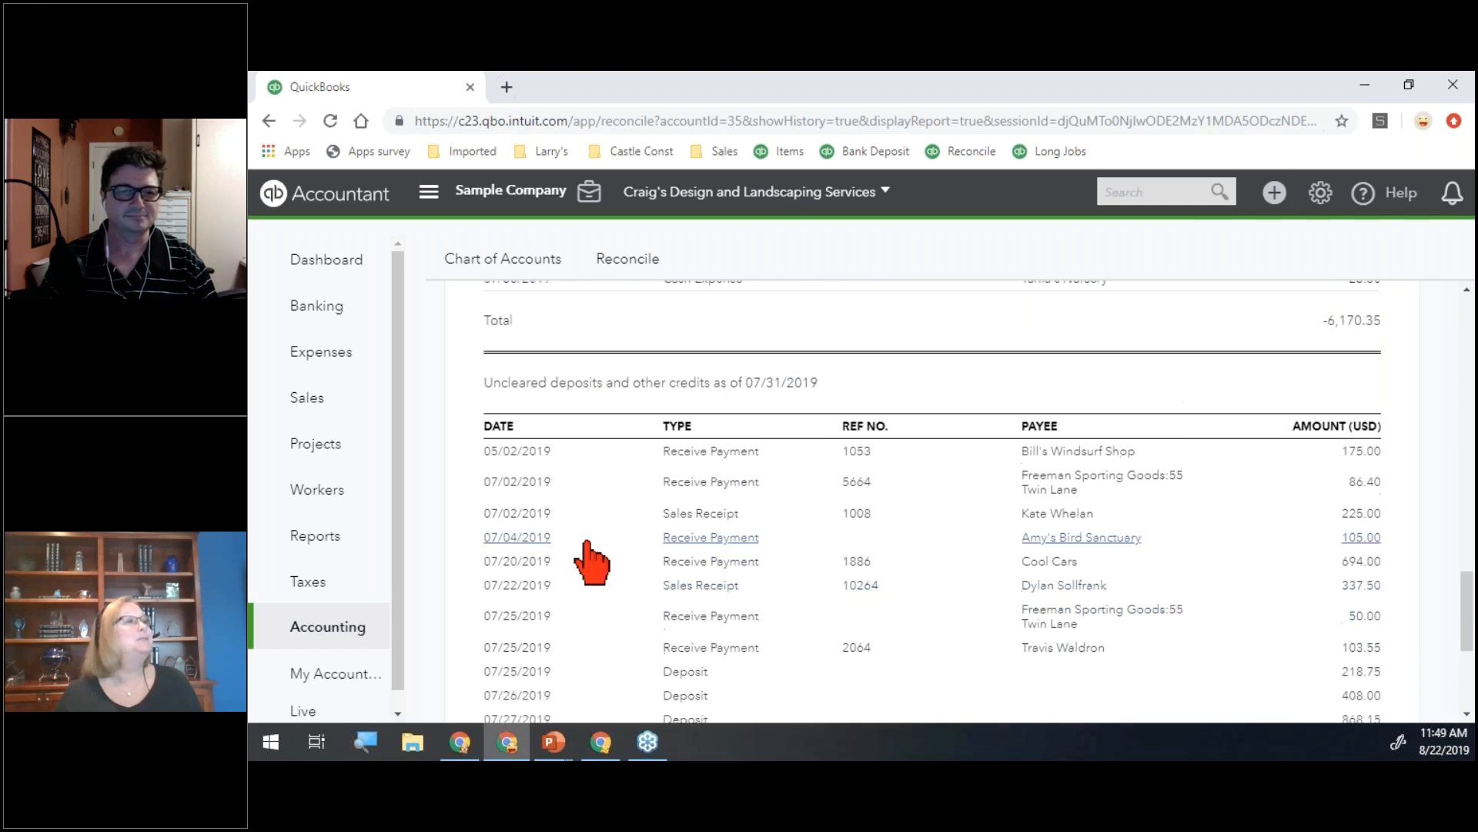
scroll(586, 542, "down", 4)
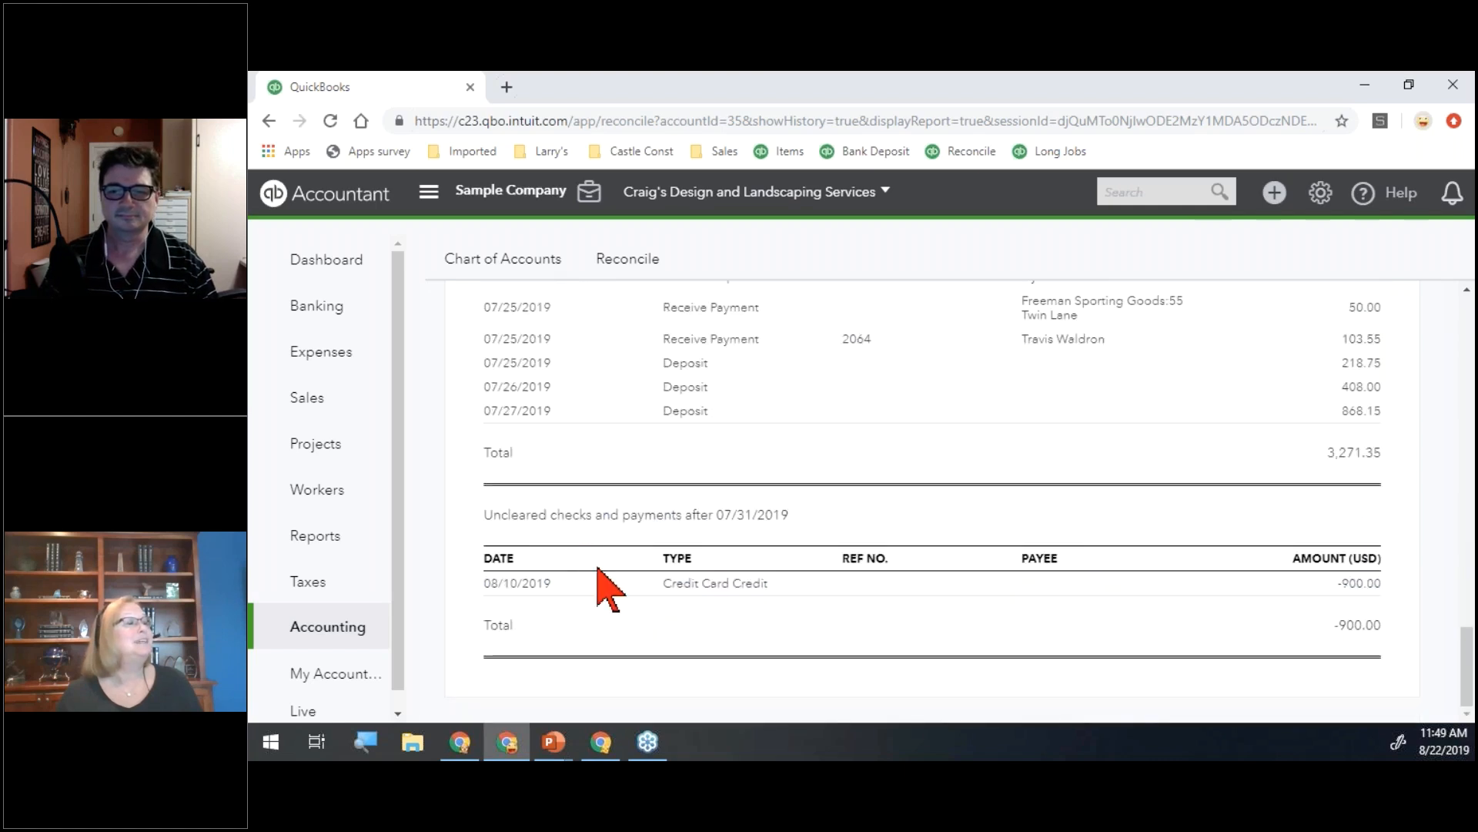
scroll(609, 562, "up", 15)
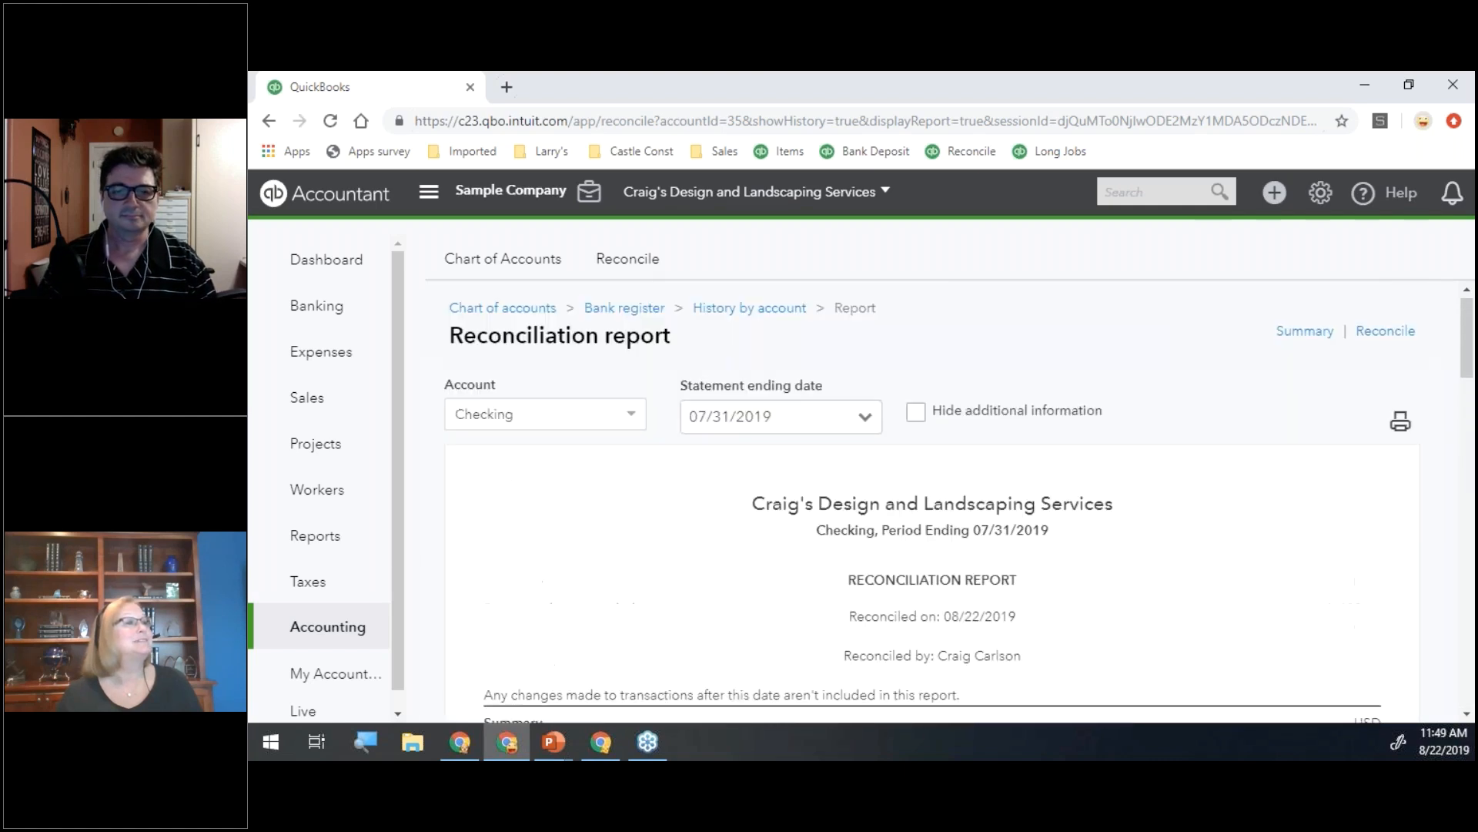
scroll(607, 552, "down", 6)
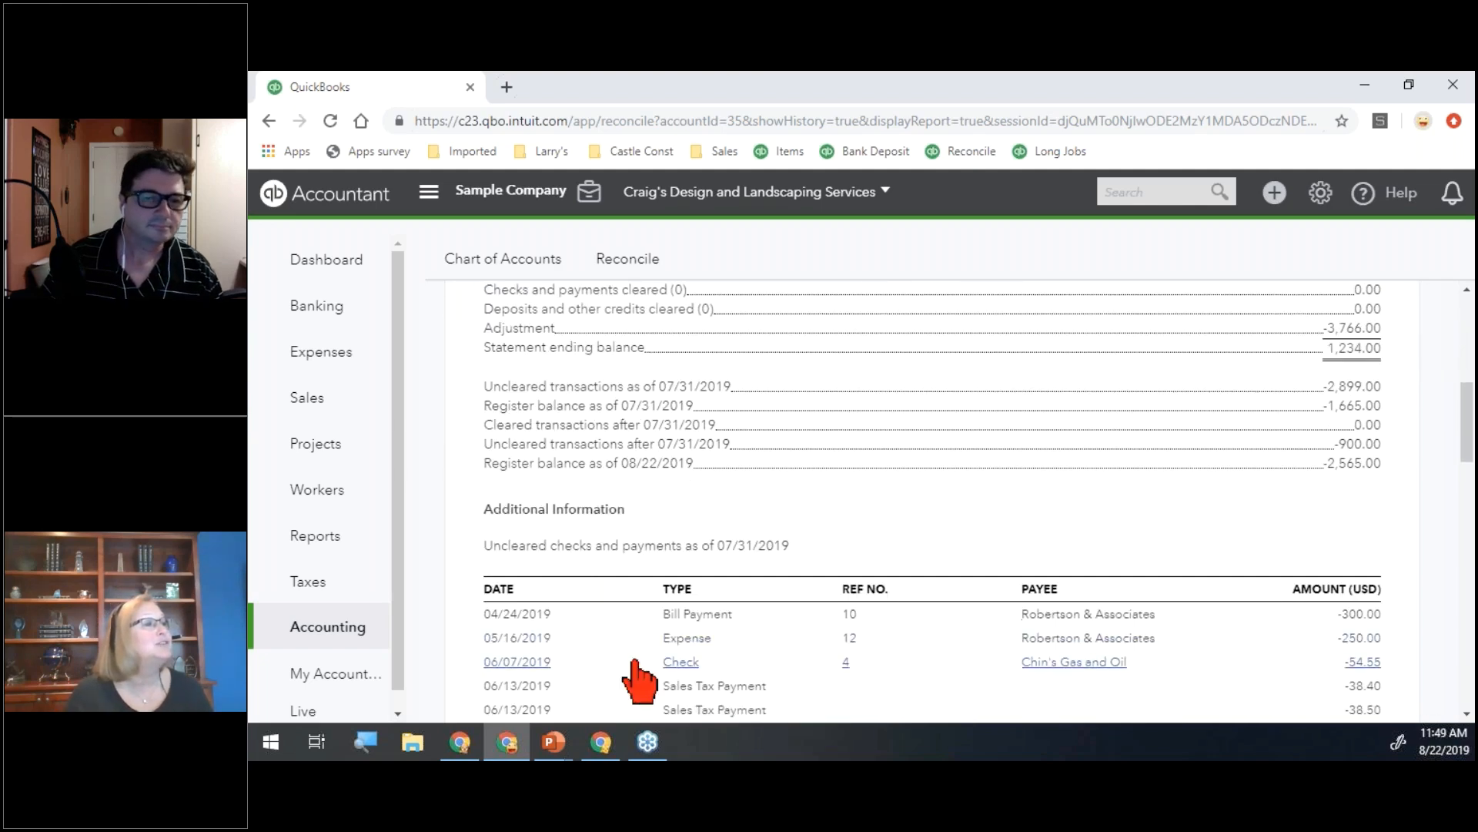
scroll(627, 647, "down", 10)
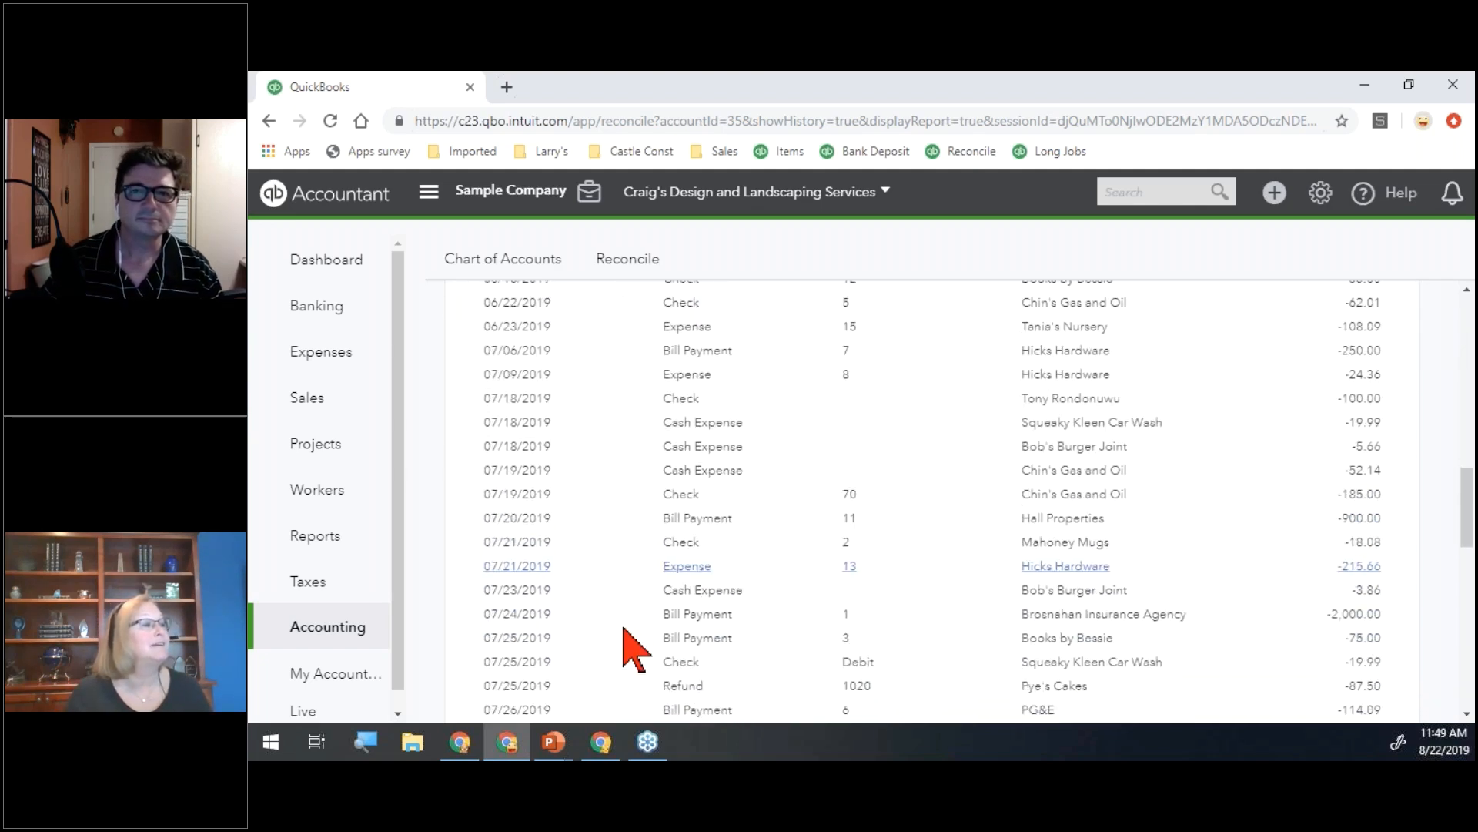
scroll(623, 625, "down", 9)
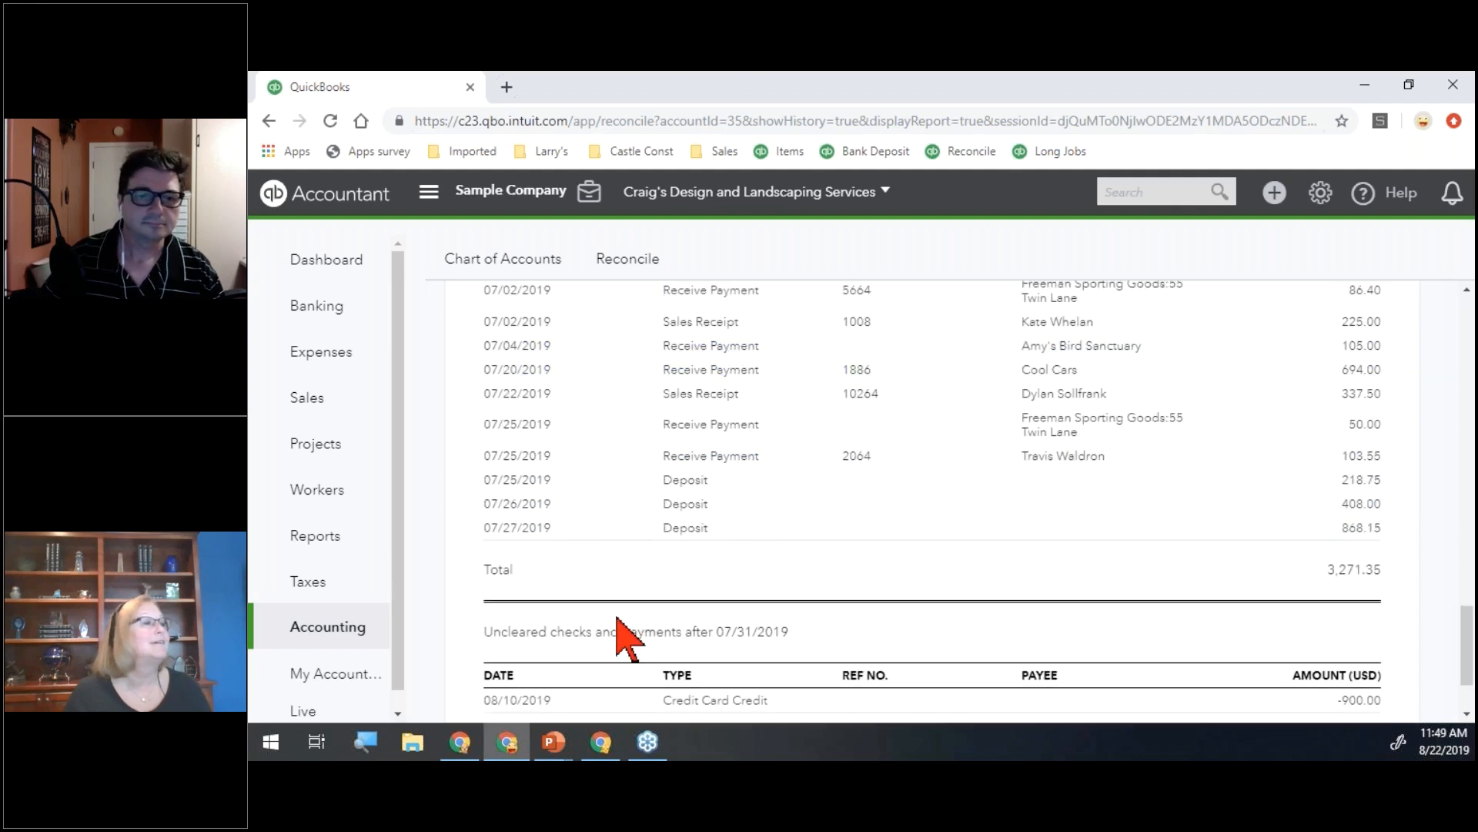
scroll(613, 624, "up", 3)
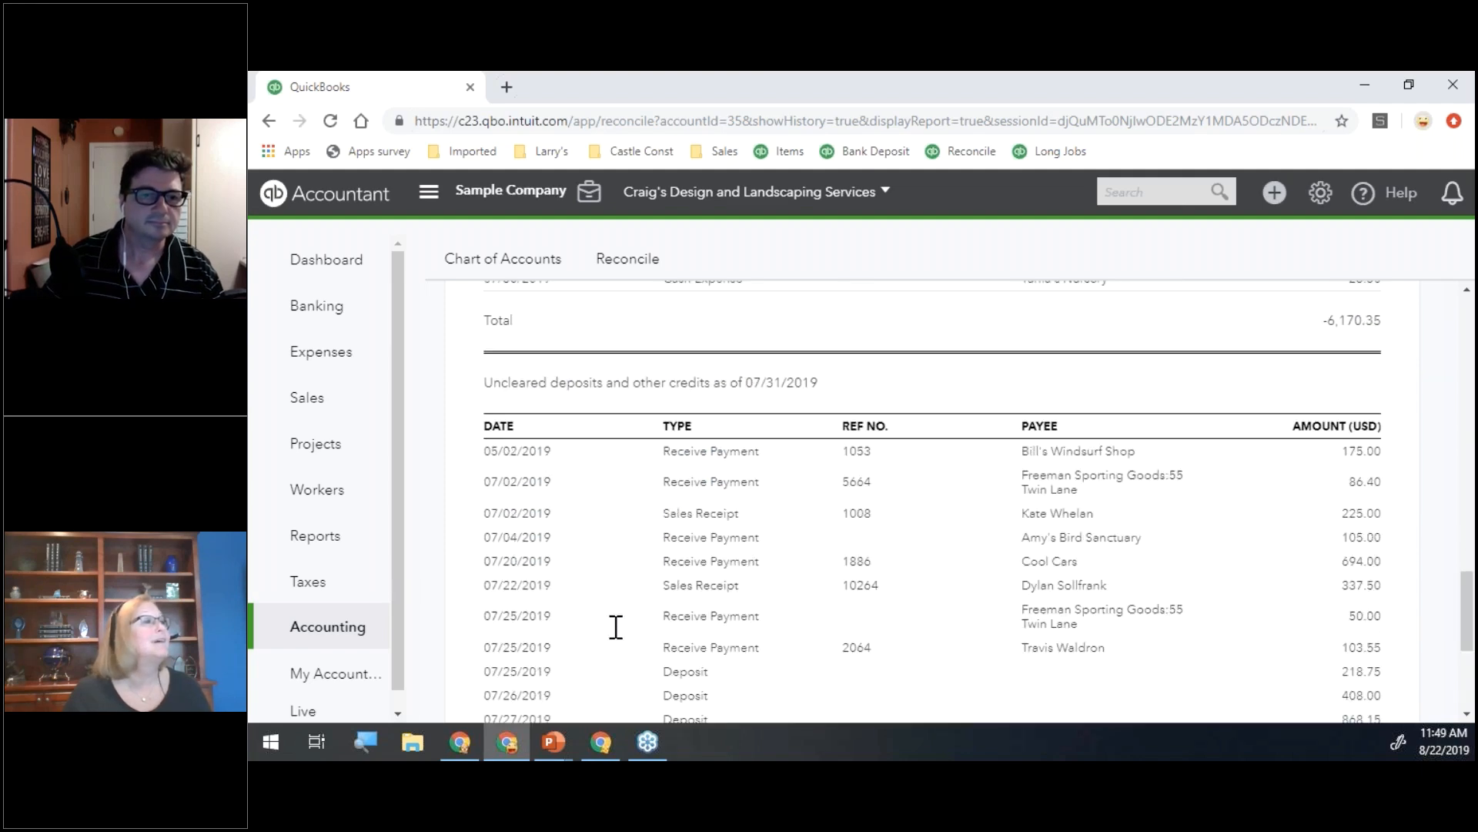
scroll(614, 624, "down", 4)
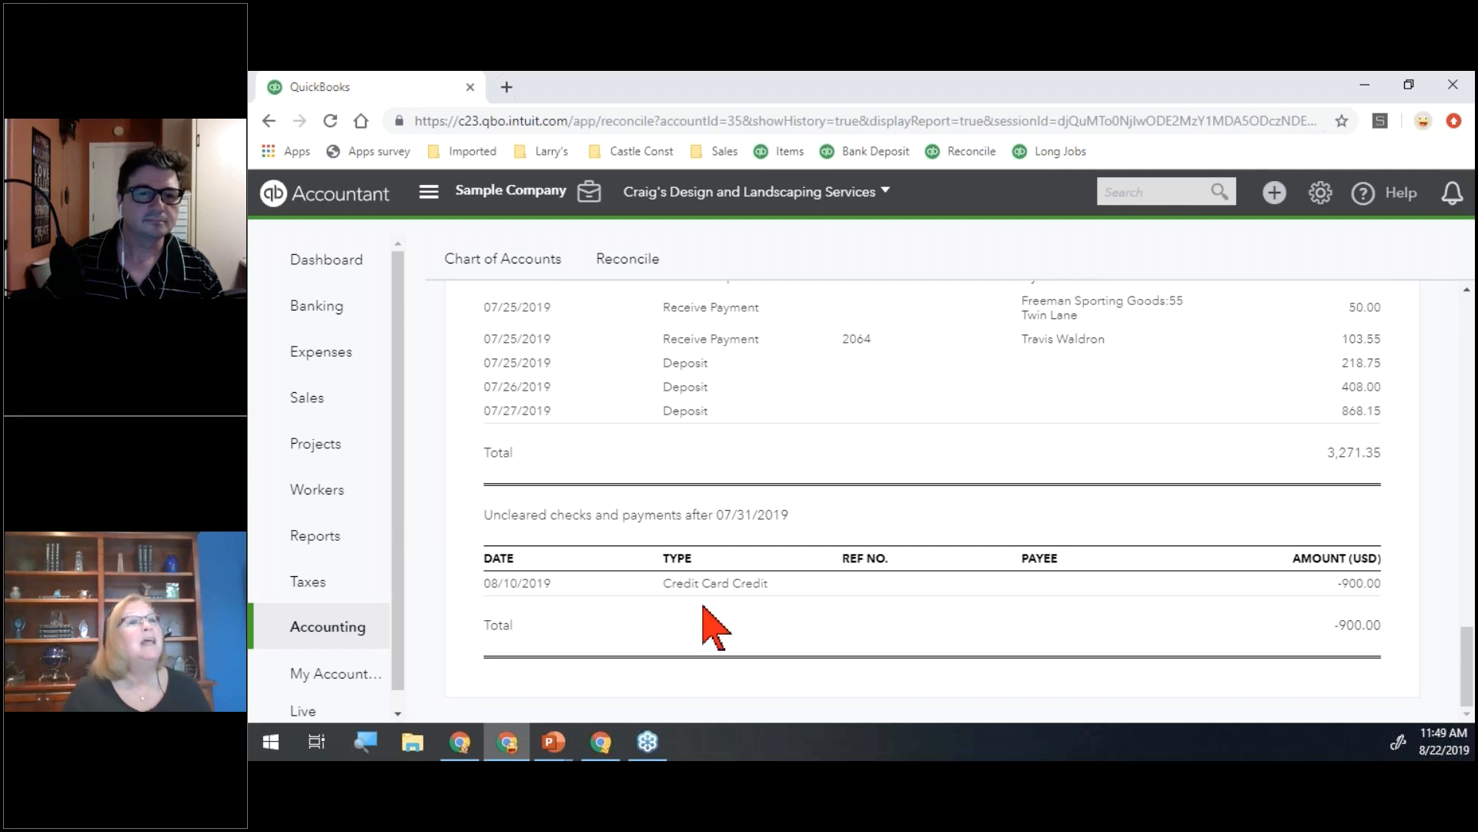
scroll(713, 616, "up", 20)
scroll(693, 574, "down", 3)
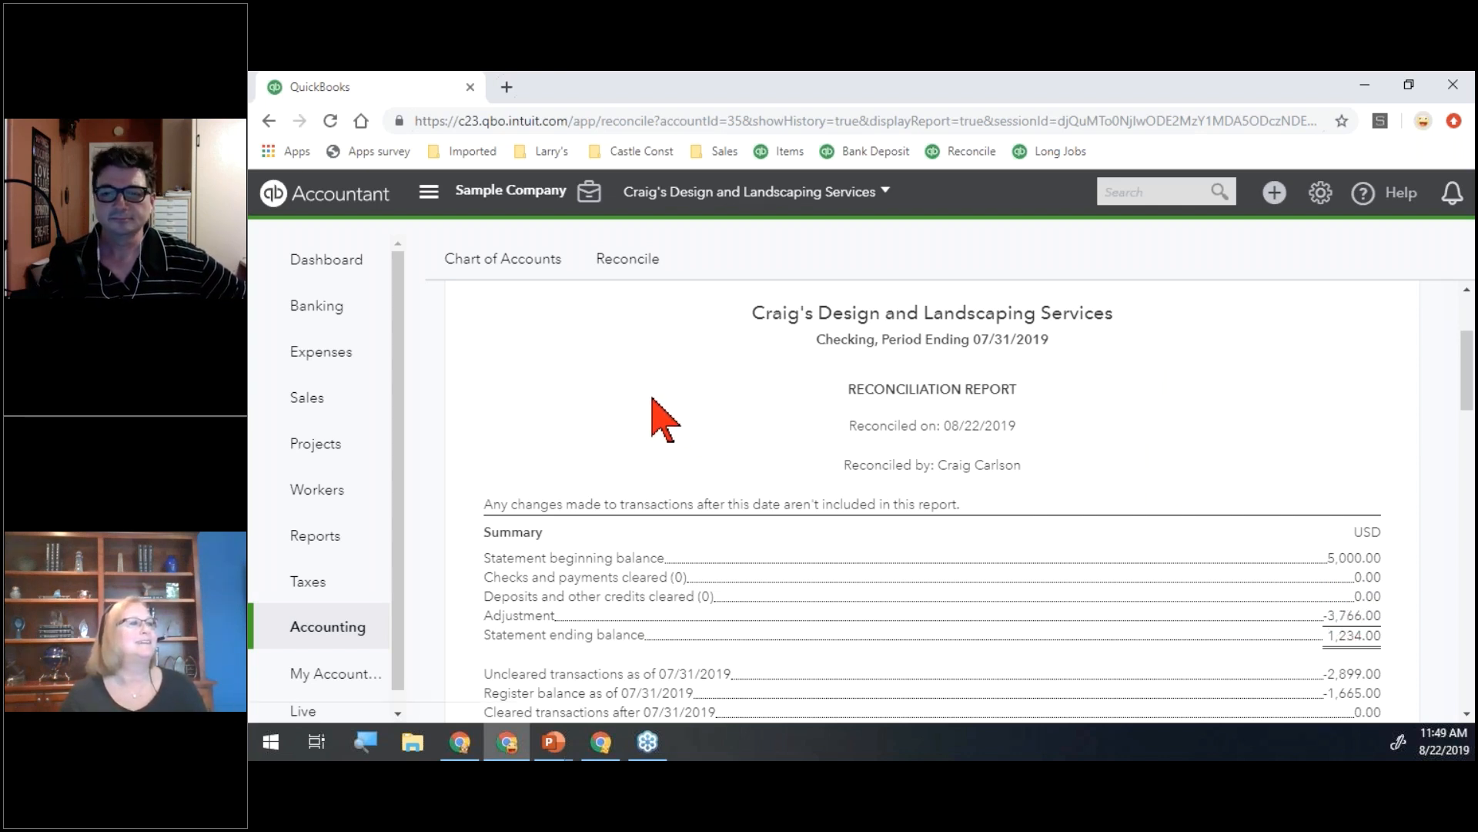
Leave the reconciliation report and return to the Reconcile page for the Checking account
key("alt+Left")
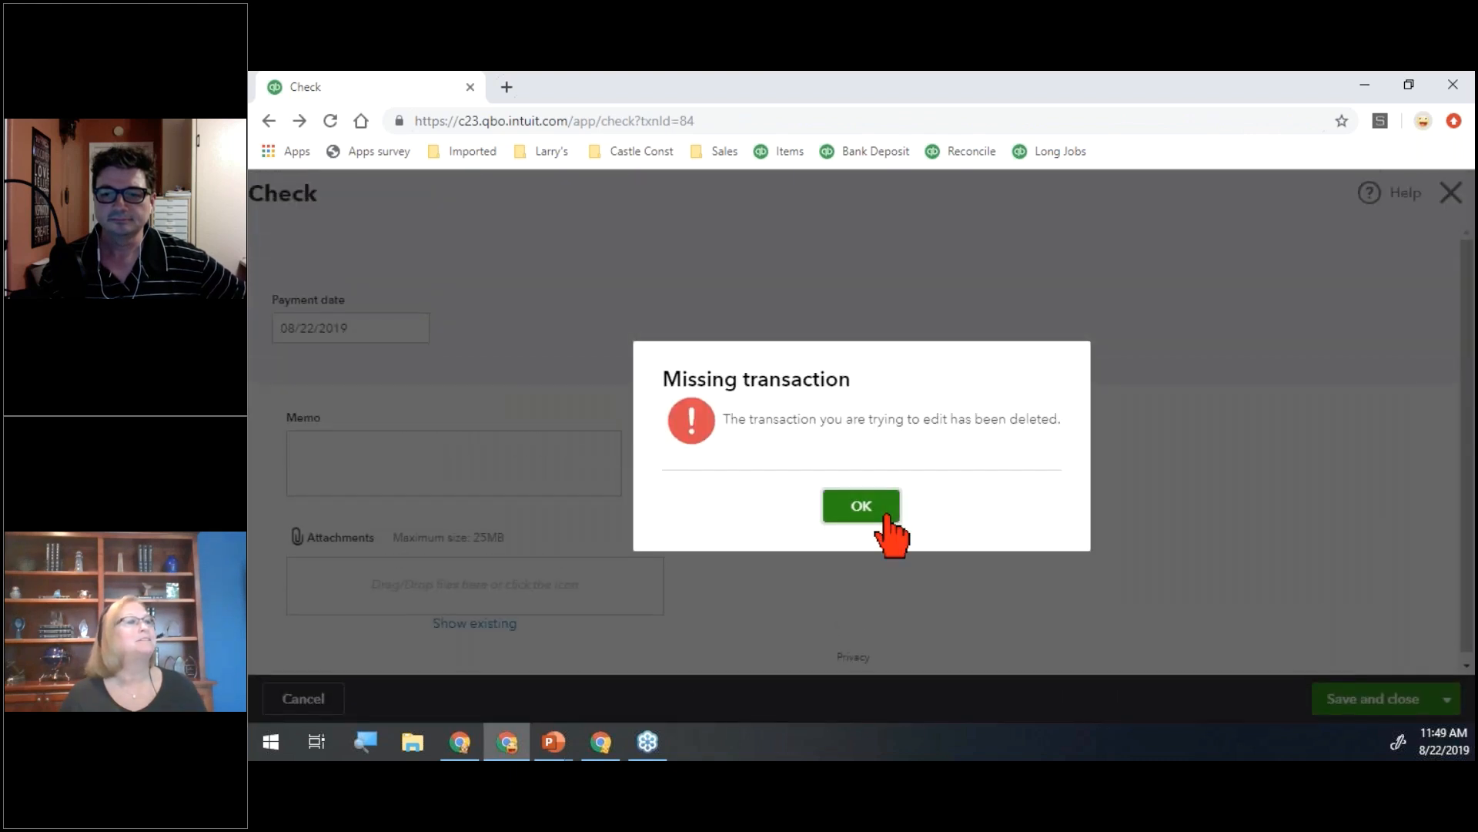
left_click(885, 514)
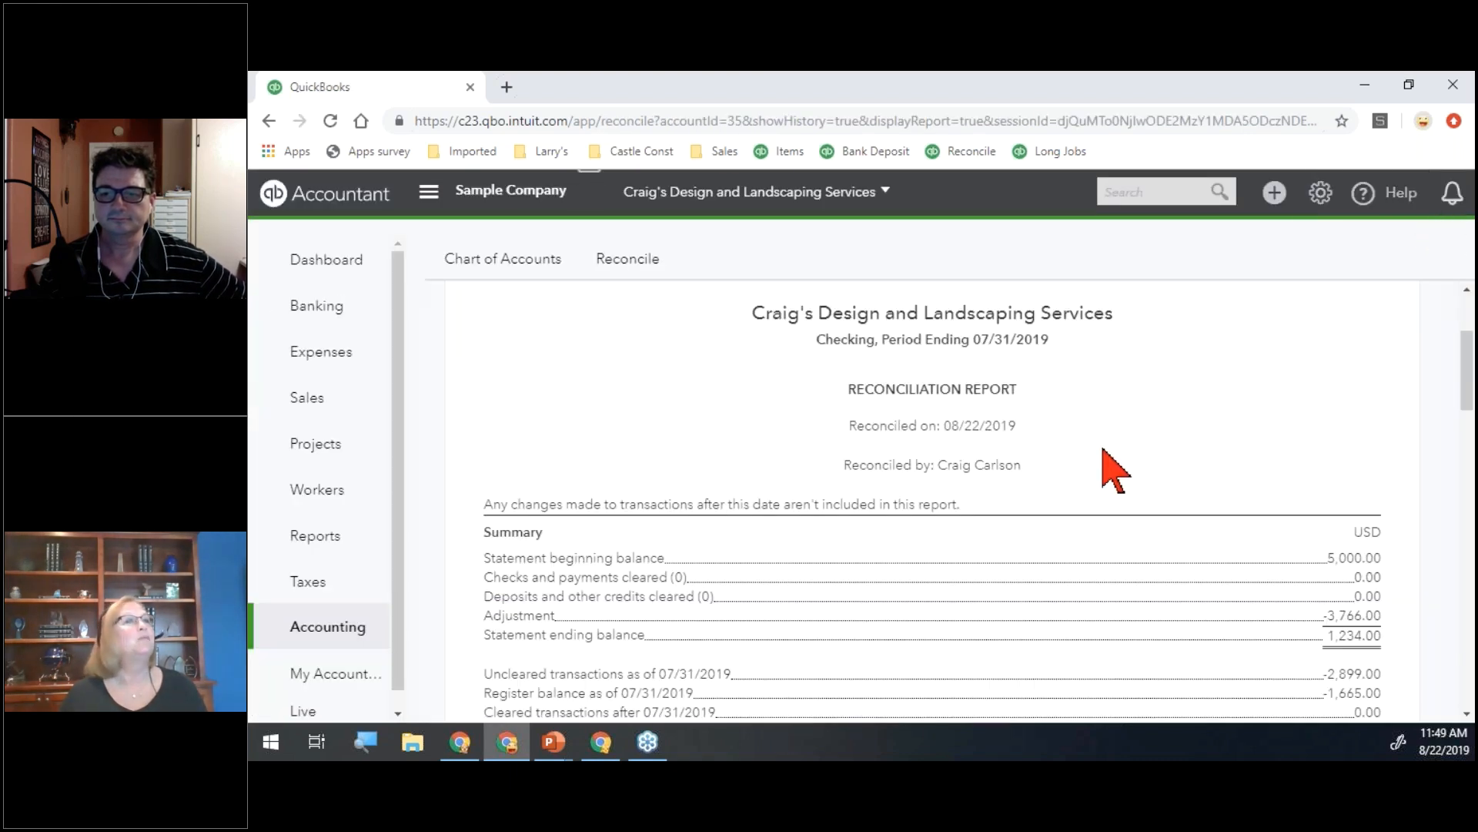
left_click(1382, 332)
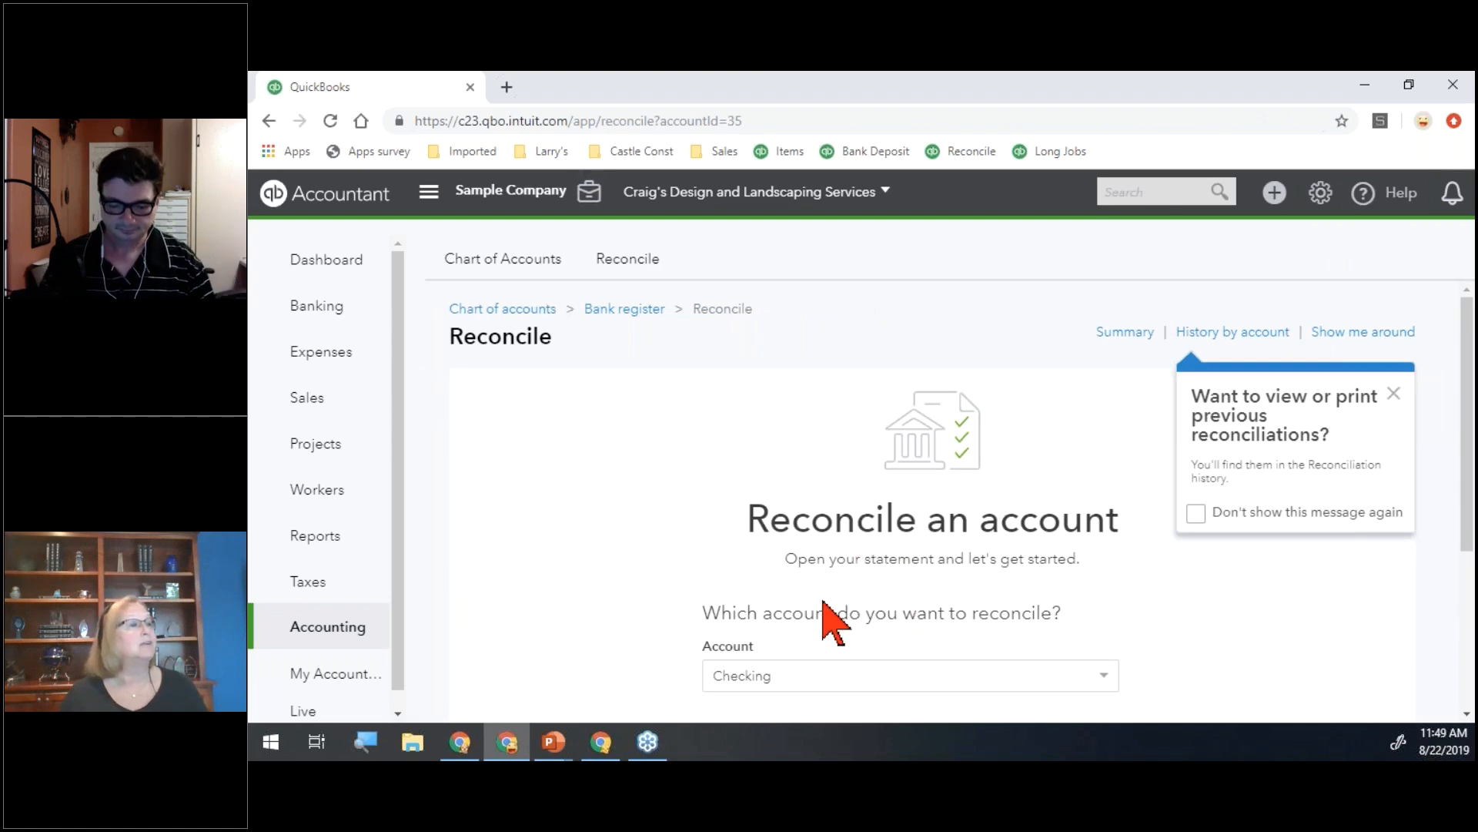
Switch to the browser window with Larry's Landscaping & Garden Supply and show the reconciliation history for Chase Checking
left_click(620, 735)
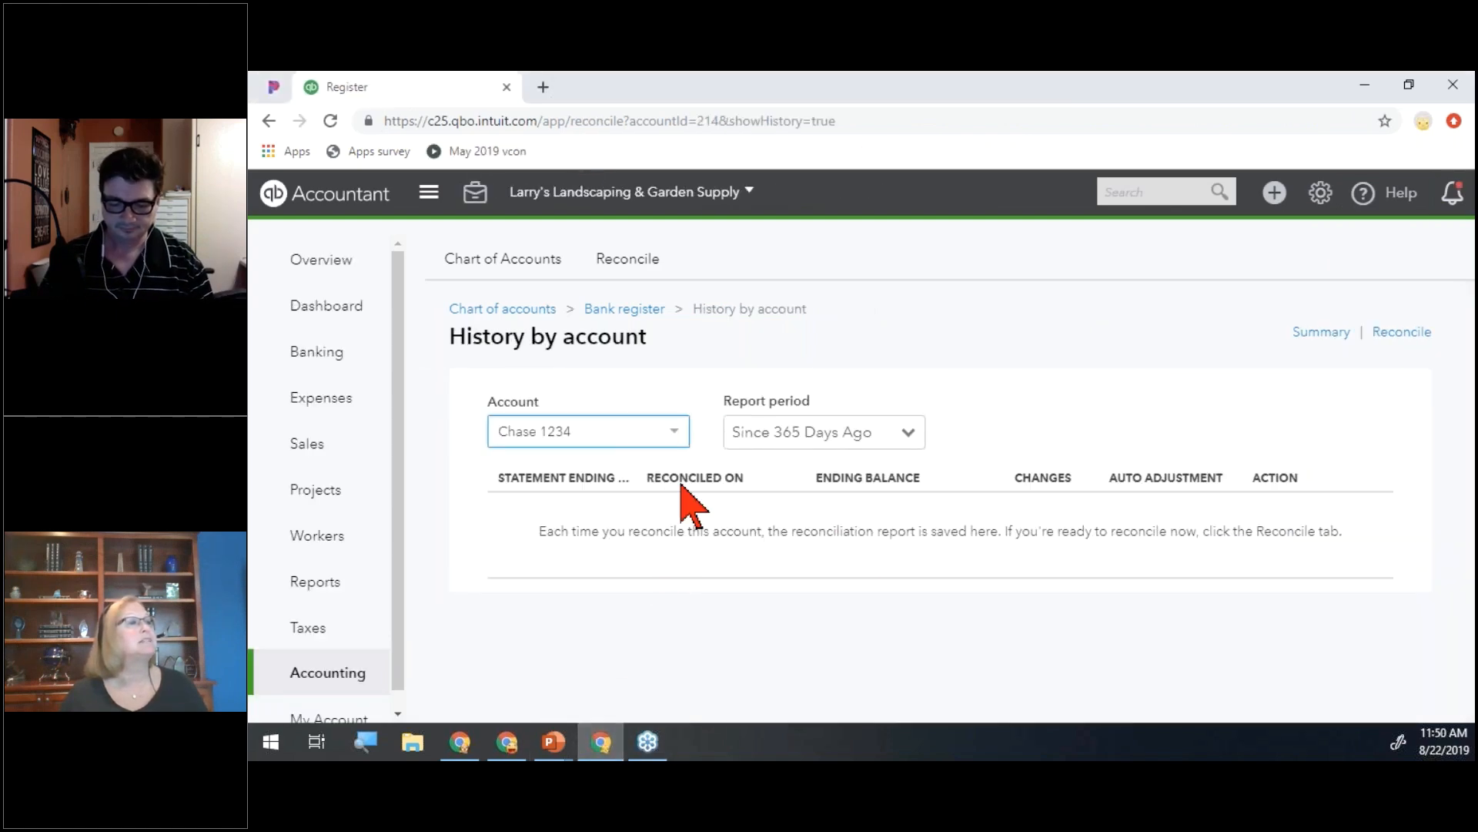
left_click(674, 433)
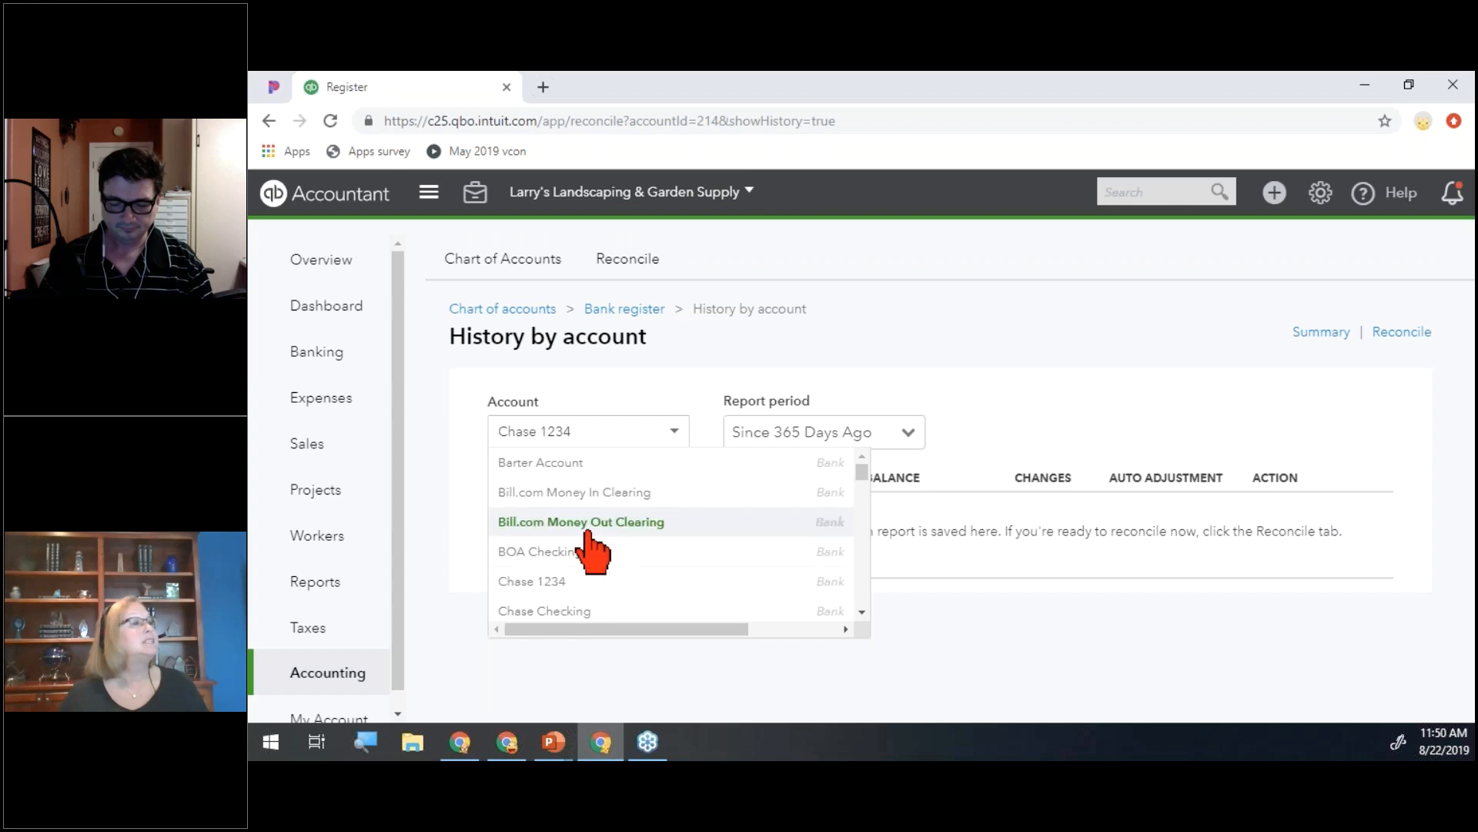
left_click(579, 608)
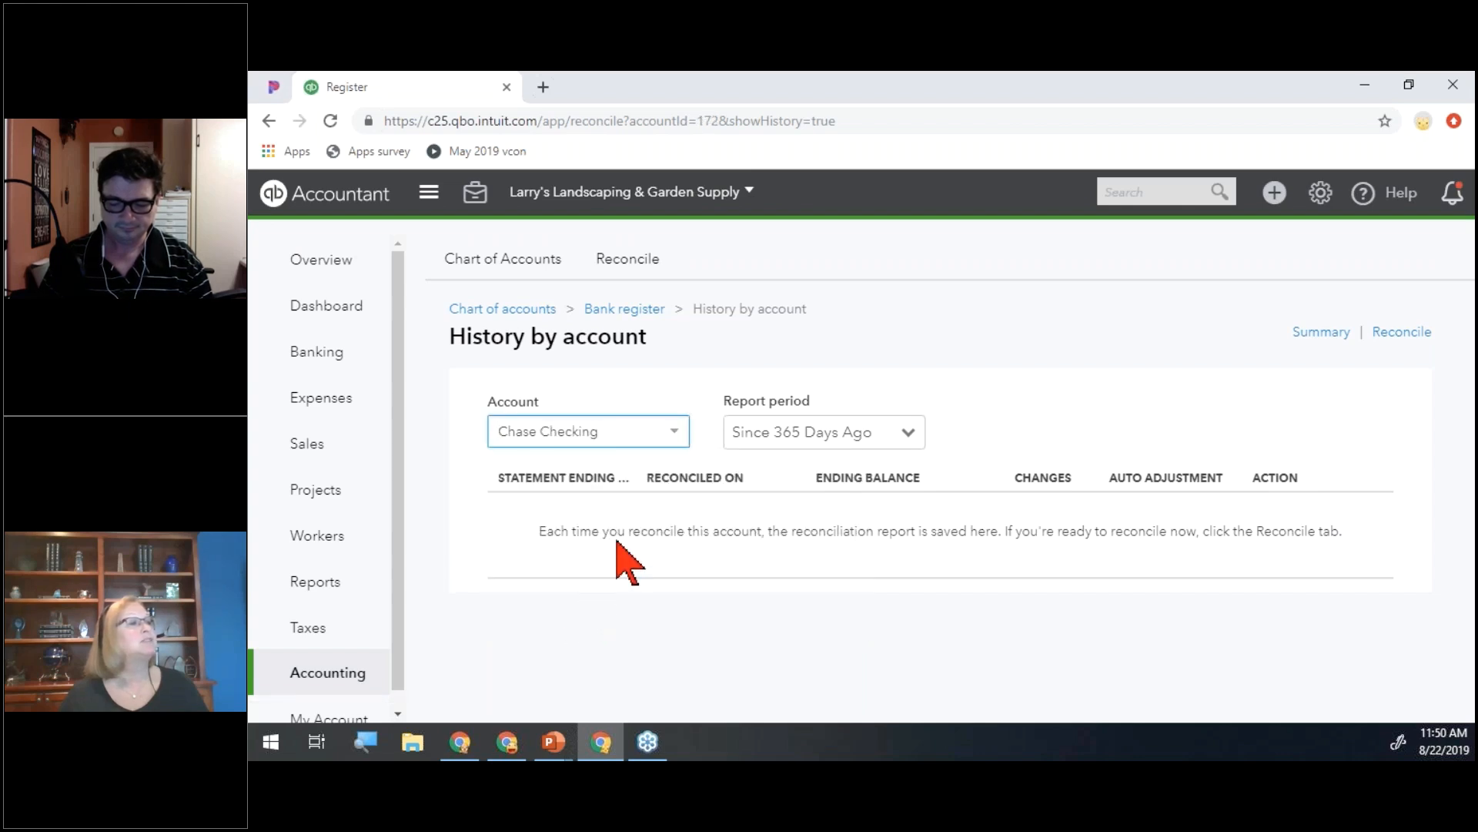
left_click(674, 431)
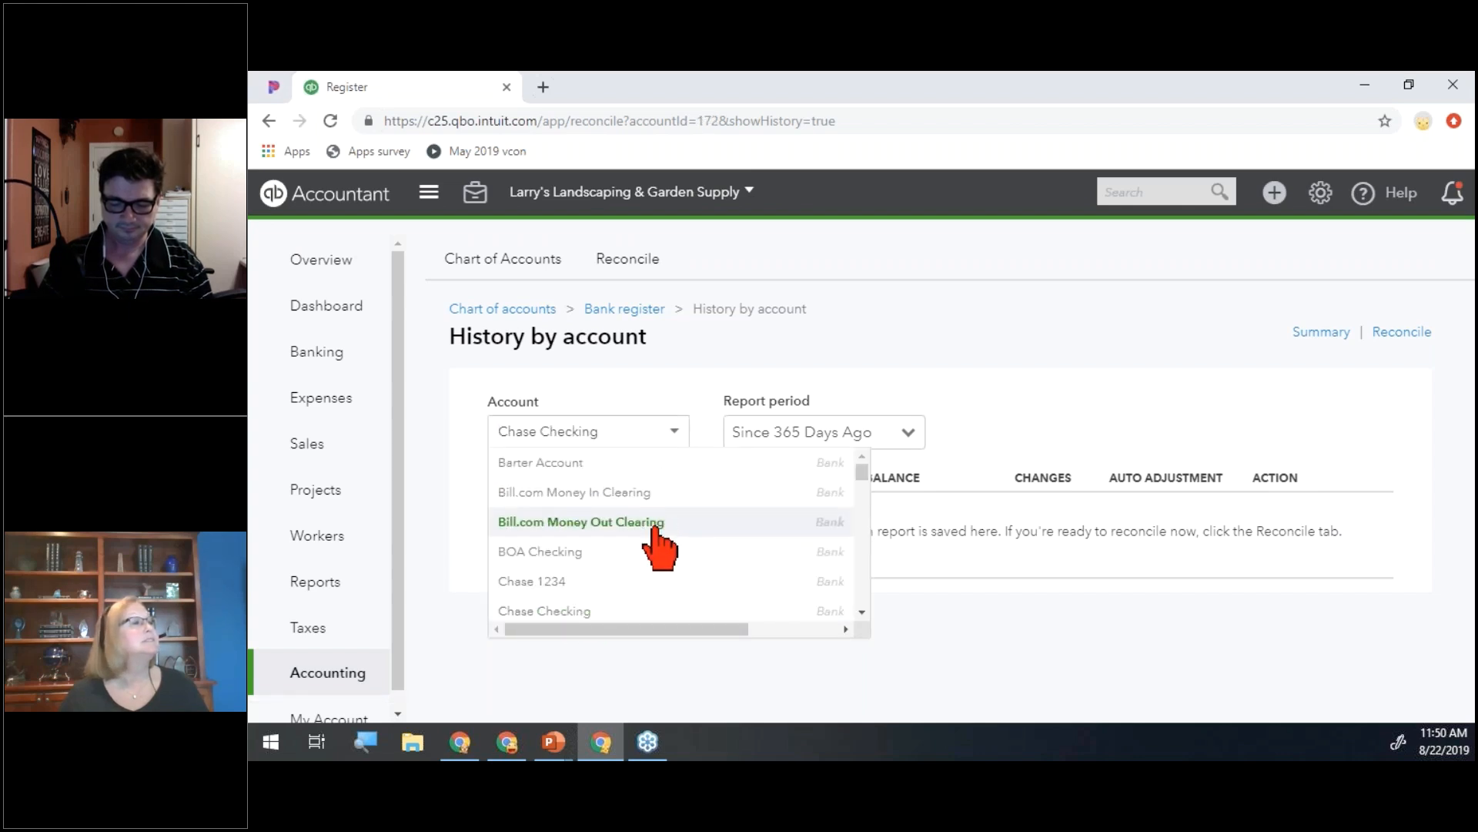
scroll(649, 566, "down", 3)
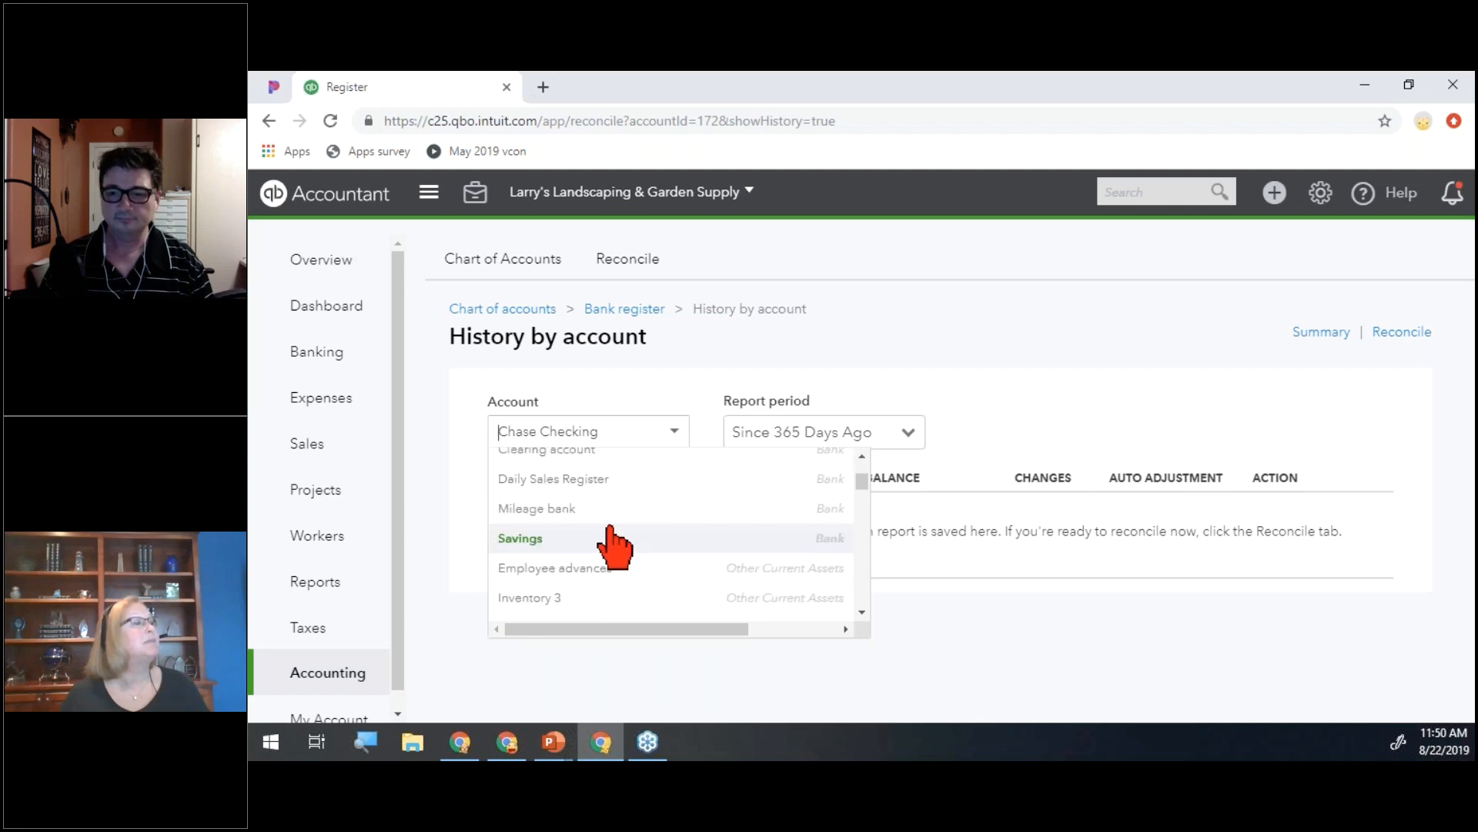
scroll(607, 524, "up", 3)
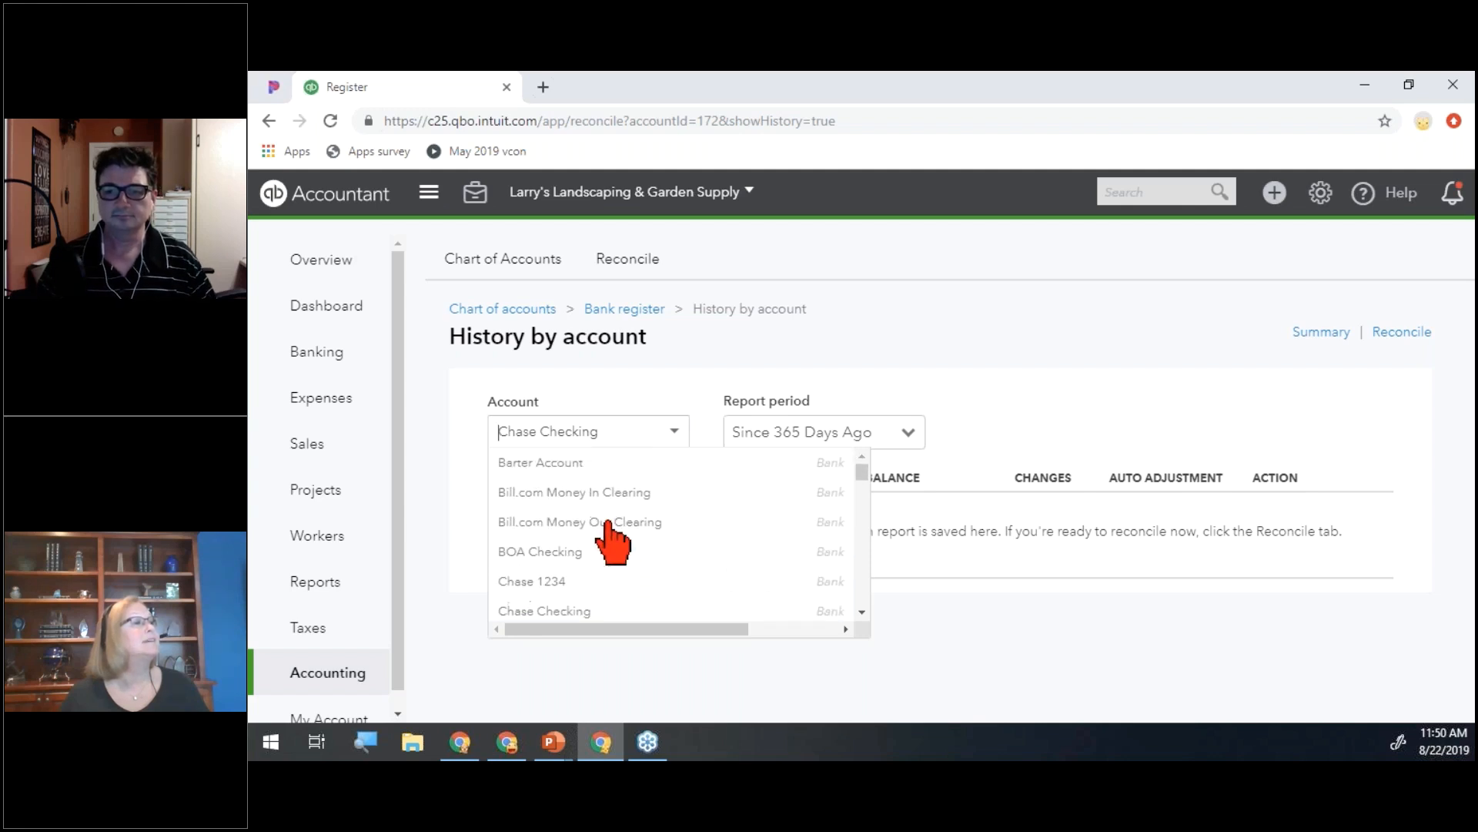
left_click(561, 613)
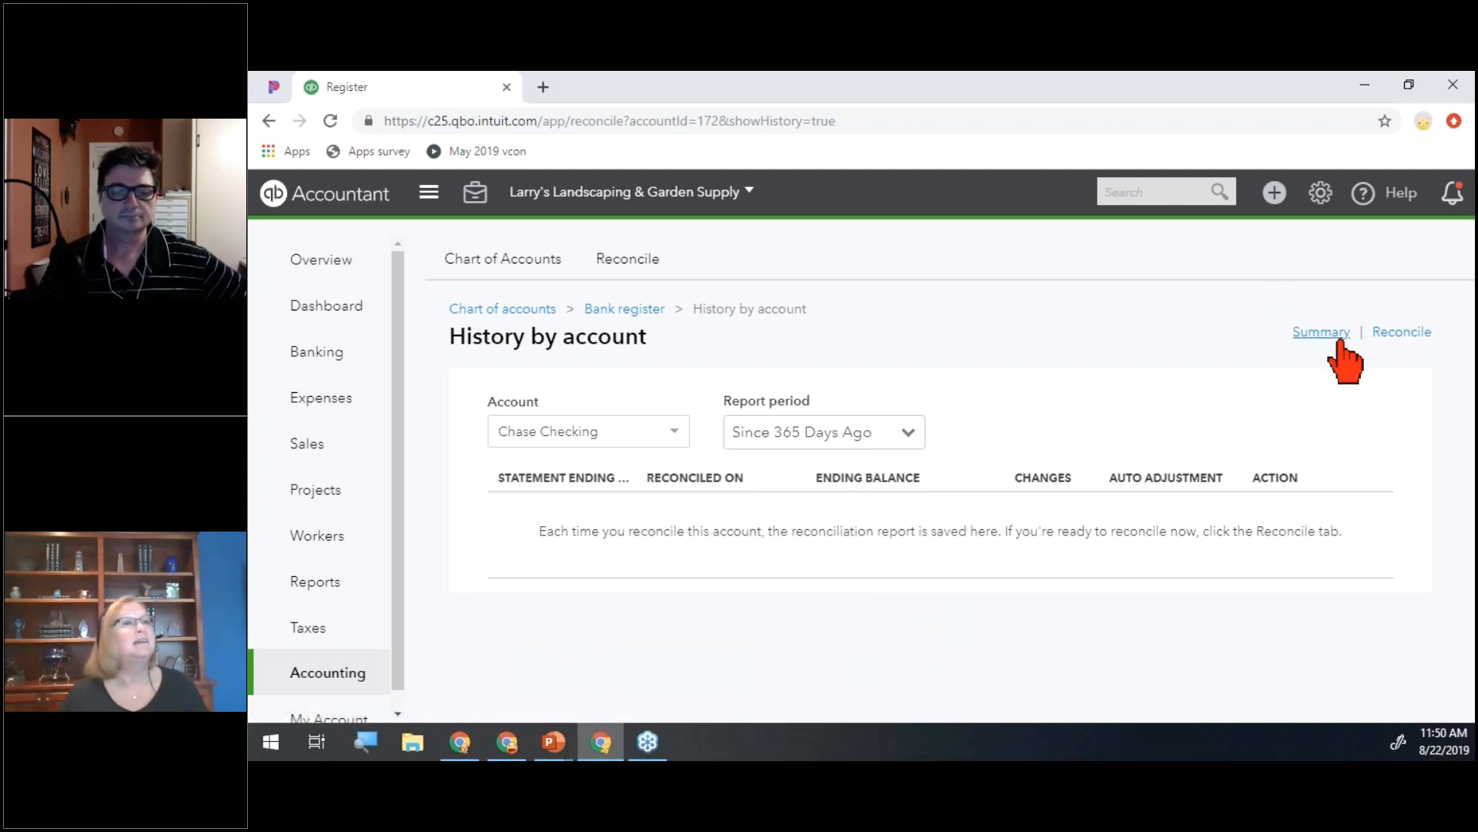
Open the Reconciliation Discrepancy Report for Chase Checking from the Reconcile page and review the change types of its listed transactions
left_click(674, 435)
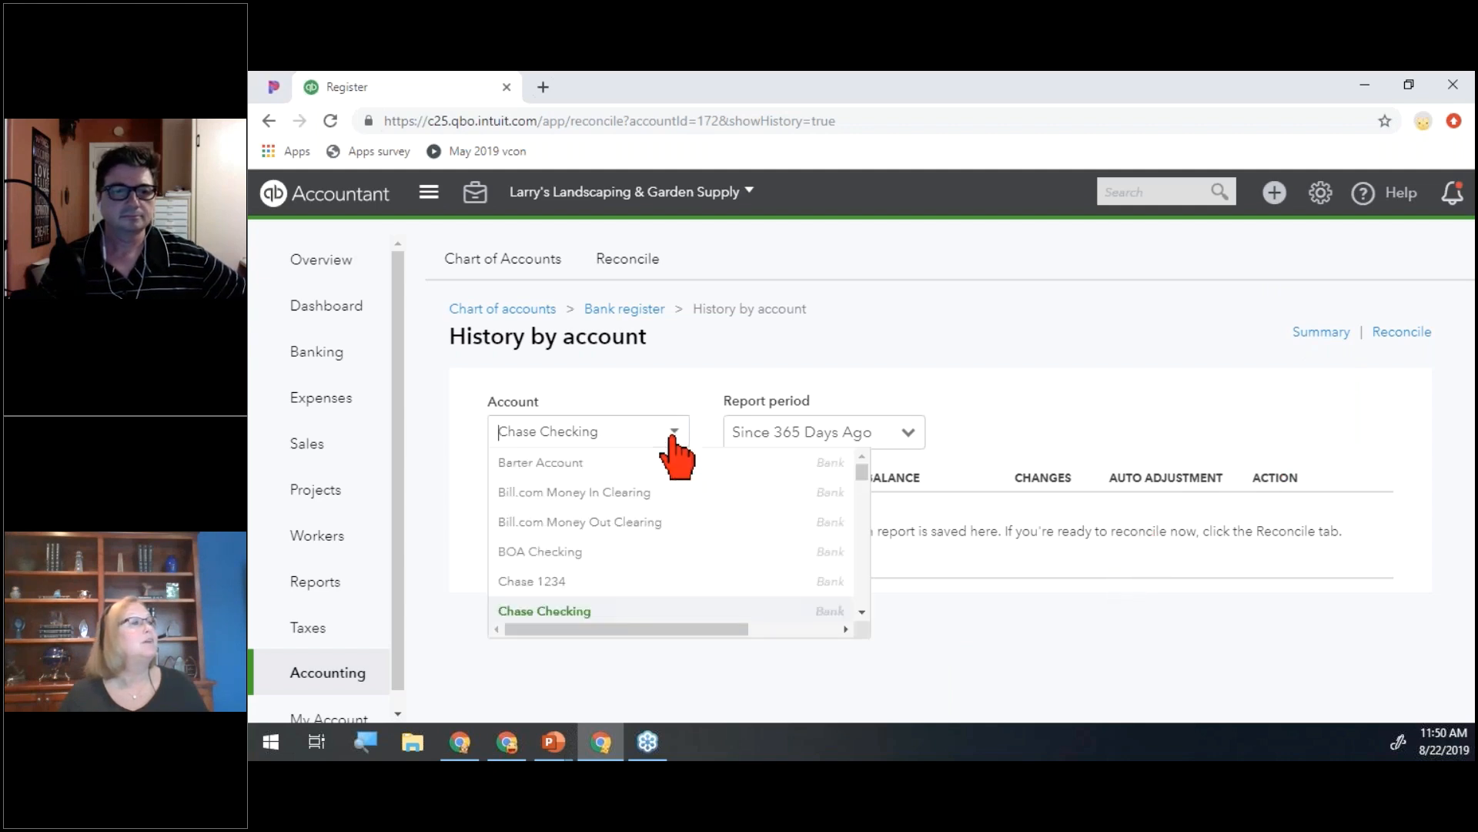
left_click(1032, 616)
triple_click(1413, 336)
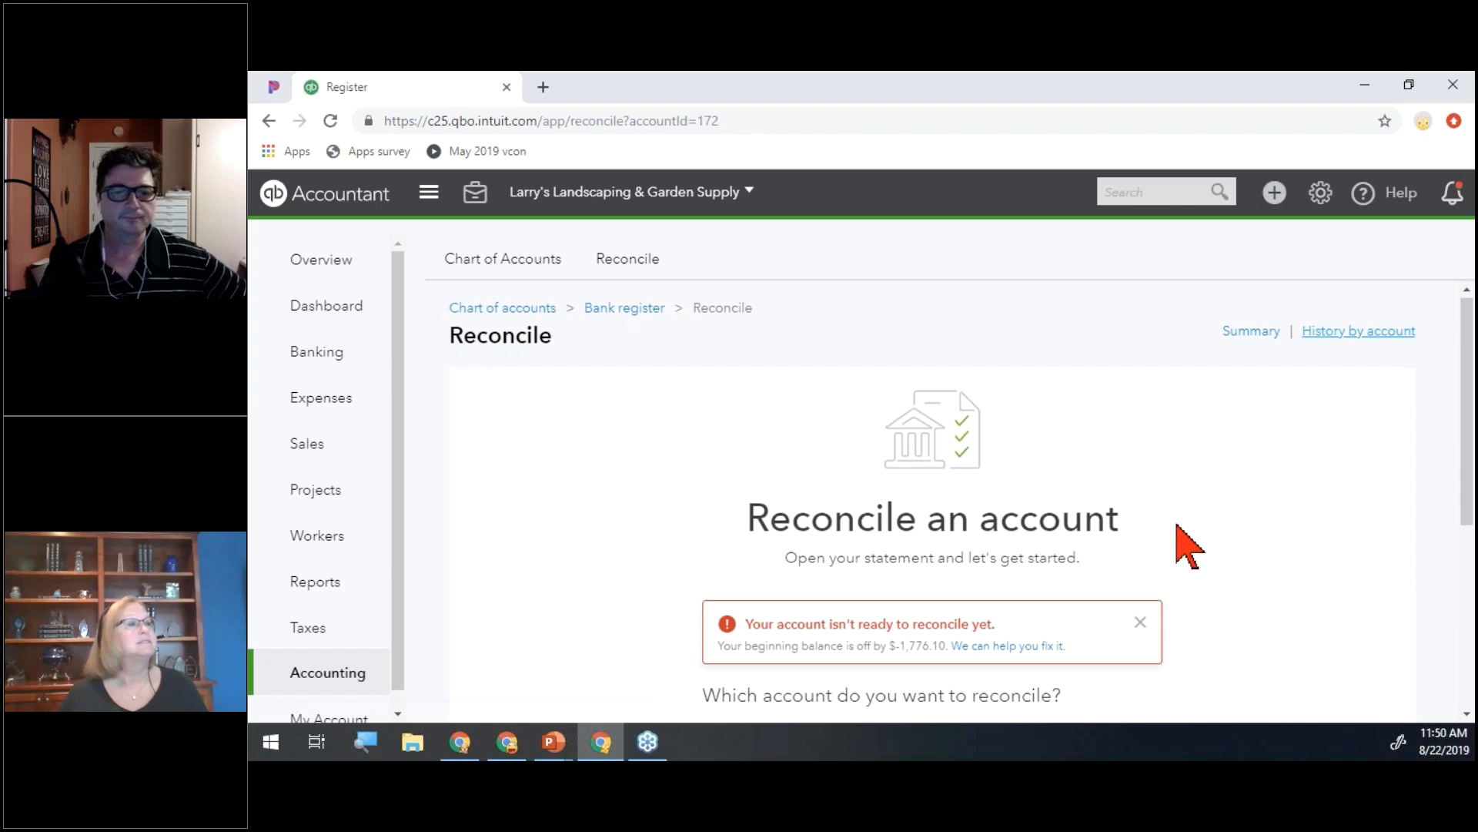
scroll(1188, 534, "down", 5)
scroll(1224, 470, "up", 3)
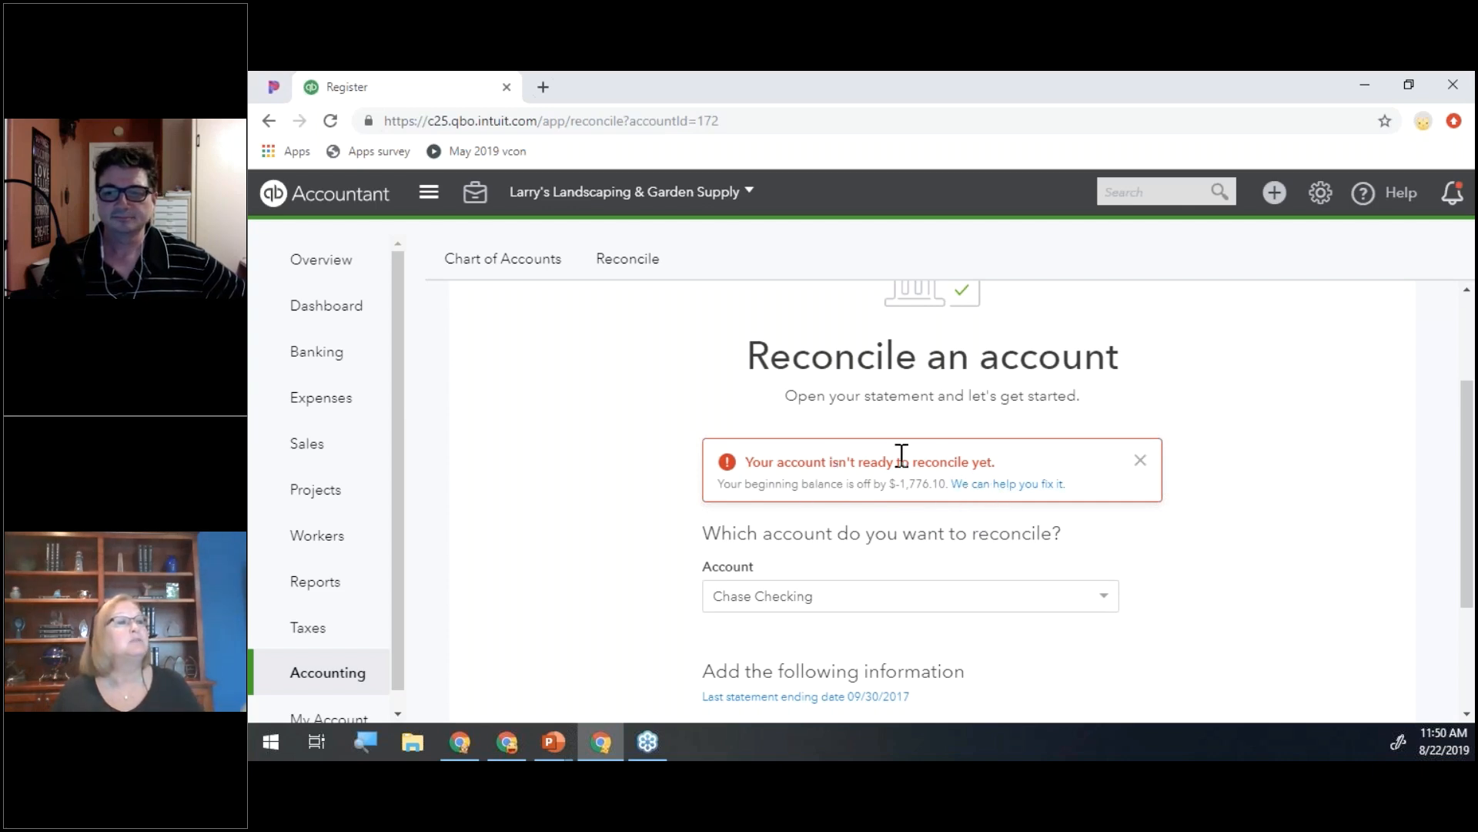
left_click(1007, 485)
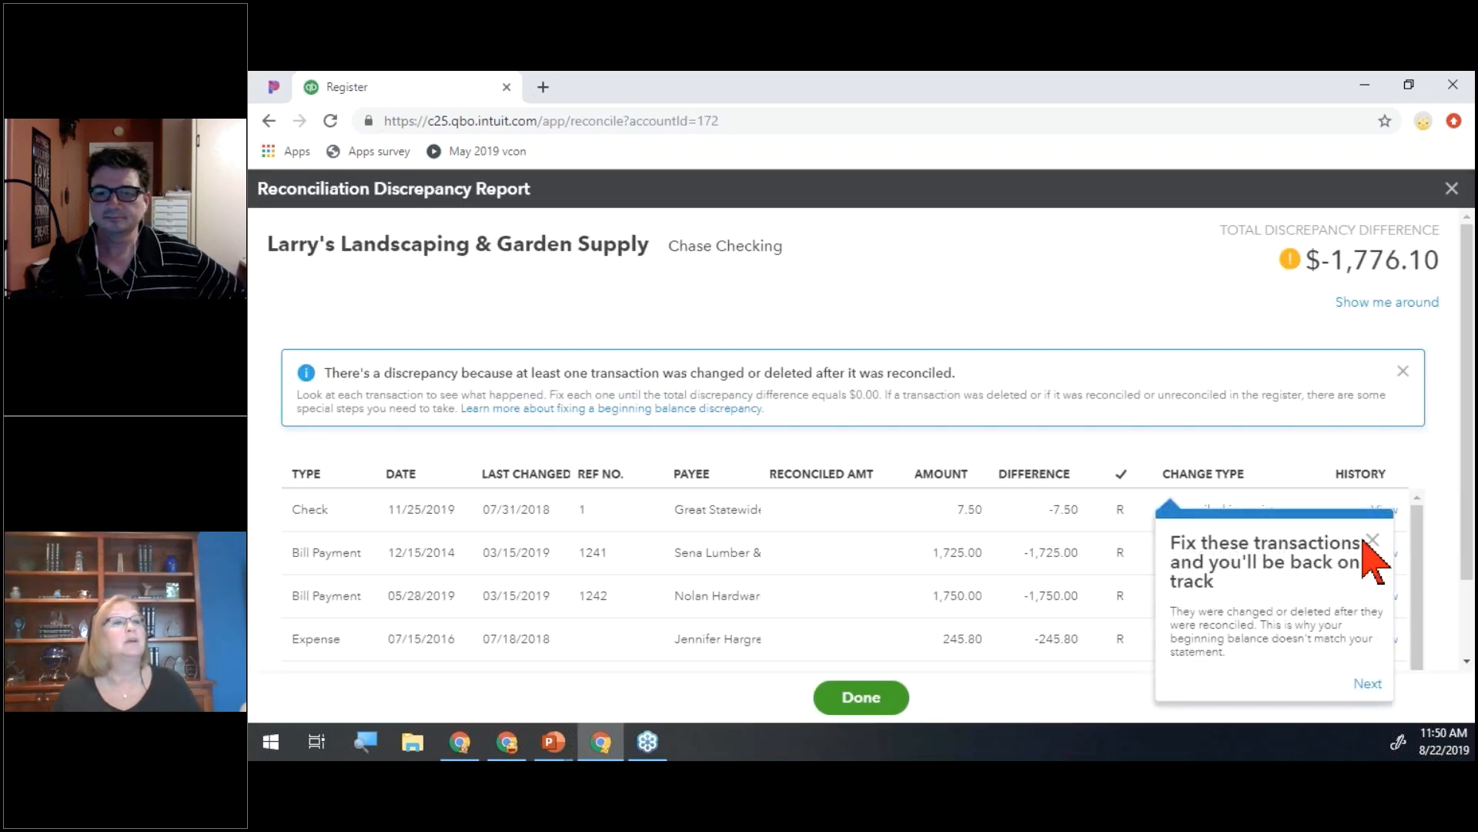
left_click(1373, 540)
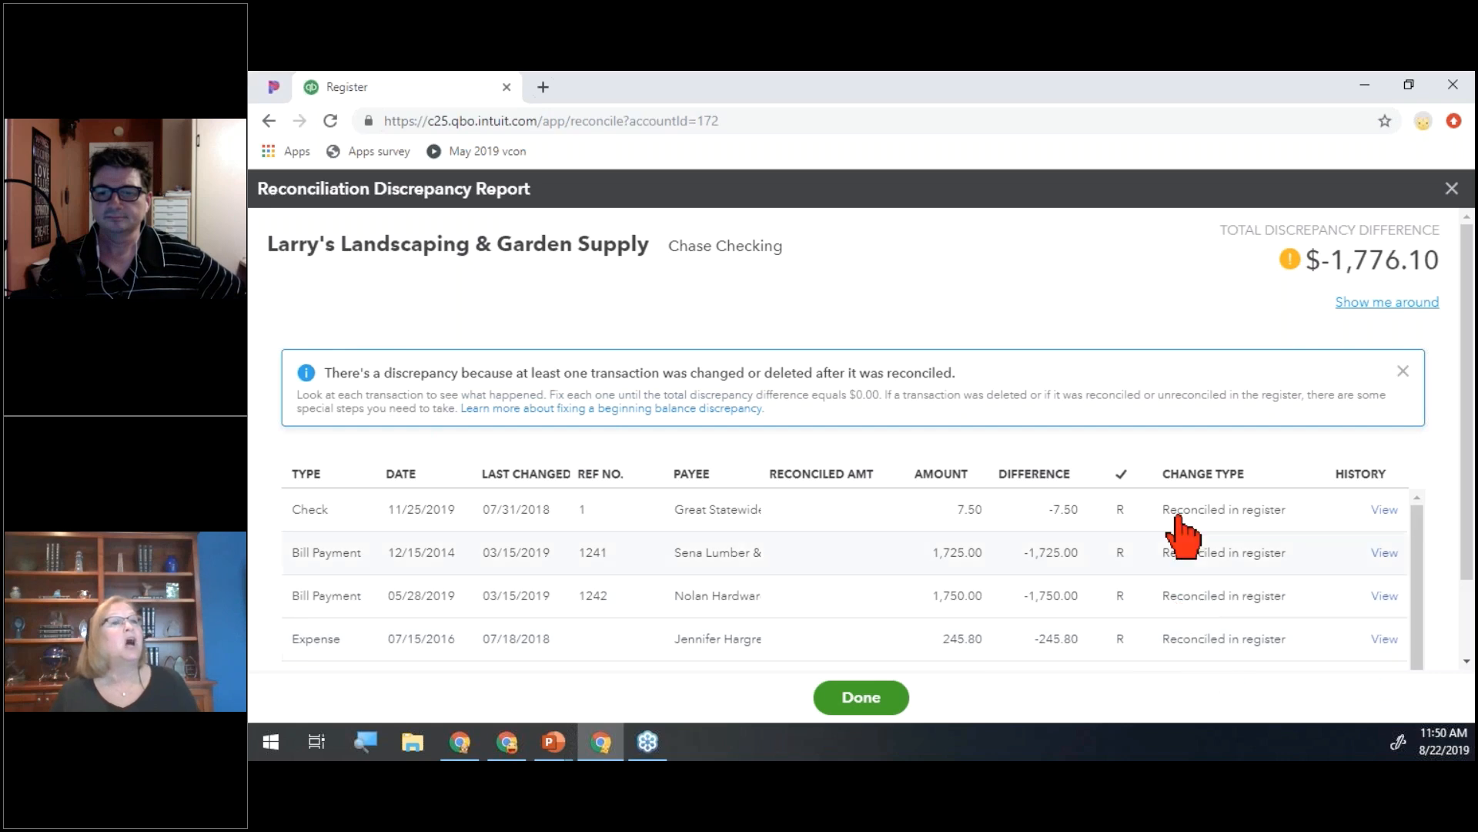
scroll(1180, 649, "down", 5)
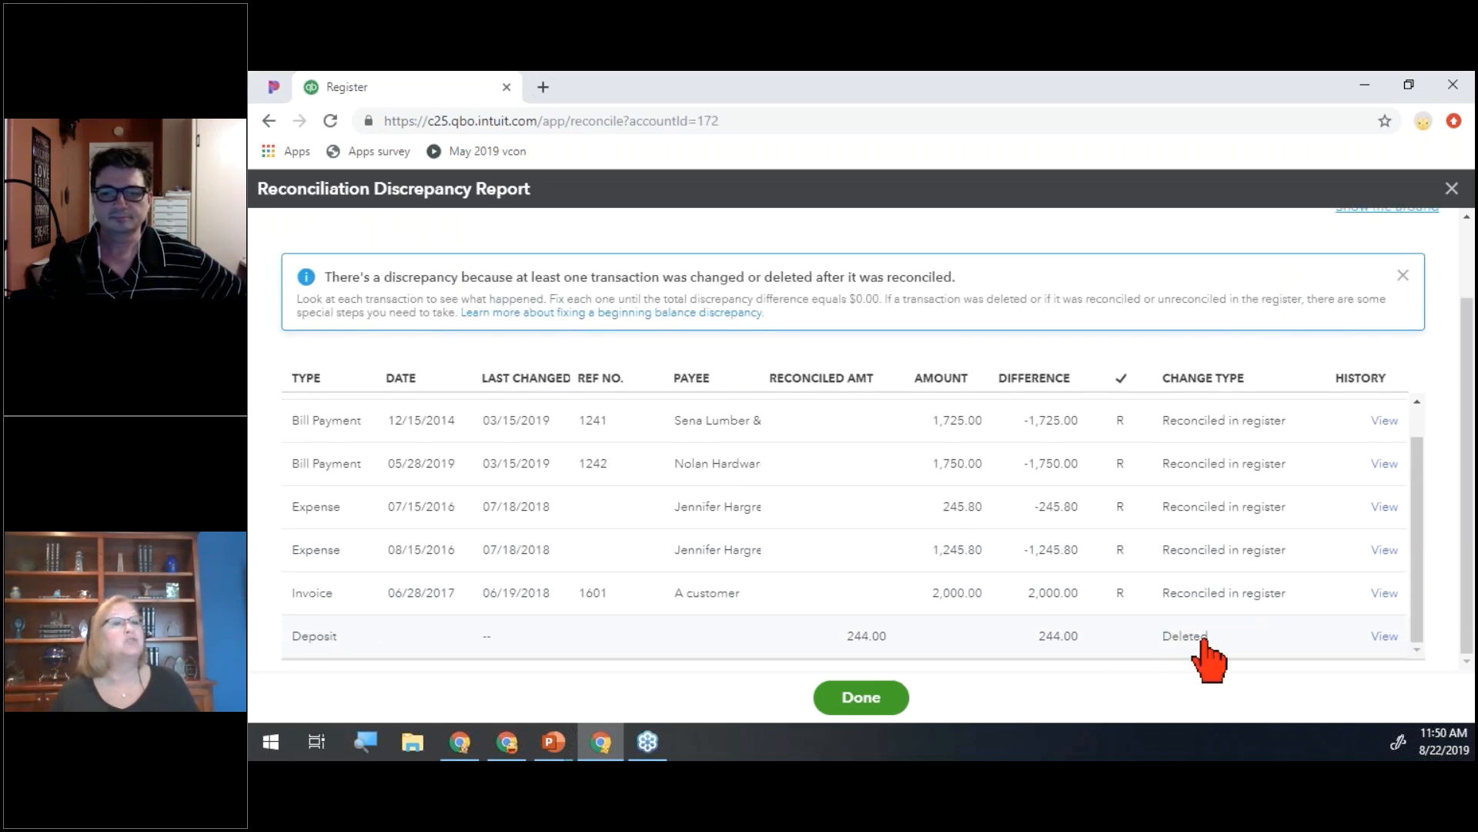
scroll(1203, 622, "up", 1)
scroll(1217, 601, "up", 2)
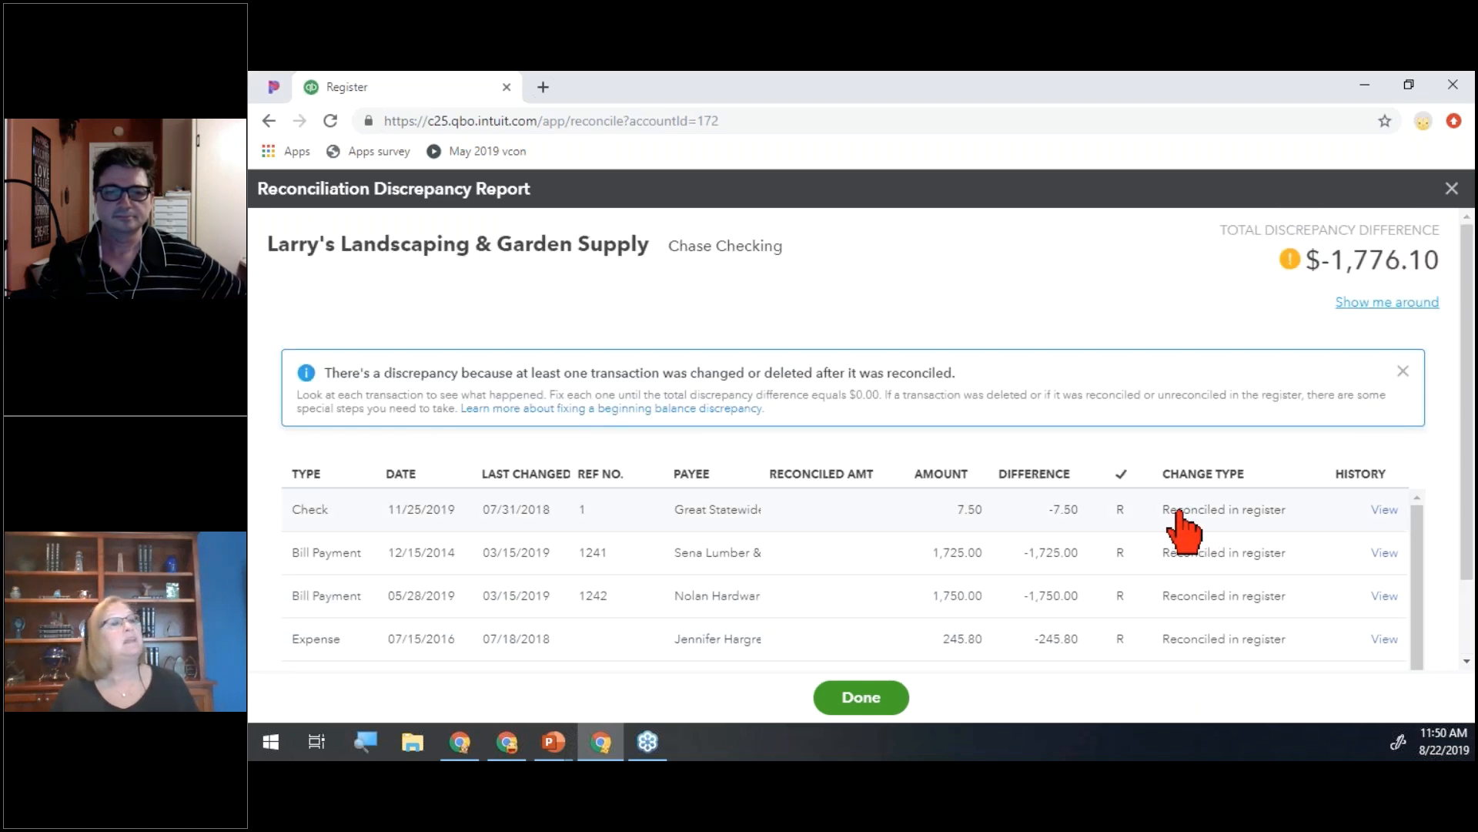
Set the reconcile status of the 7.50 check dated 11/25/2019 to C in the discrepancy report and save it
left_click(1177, 514)
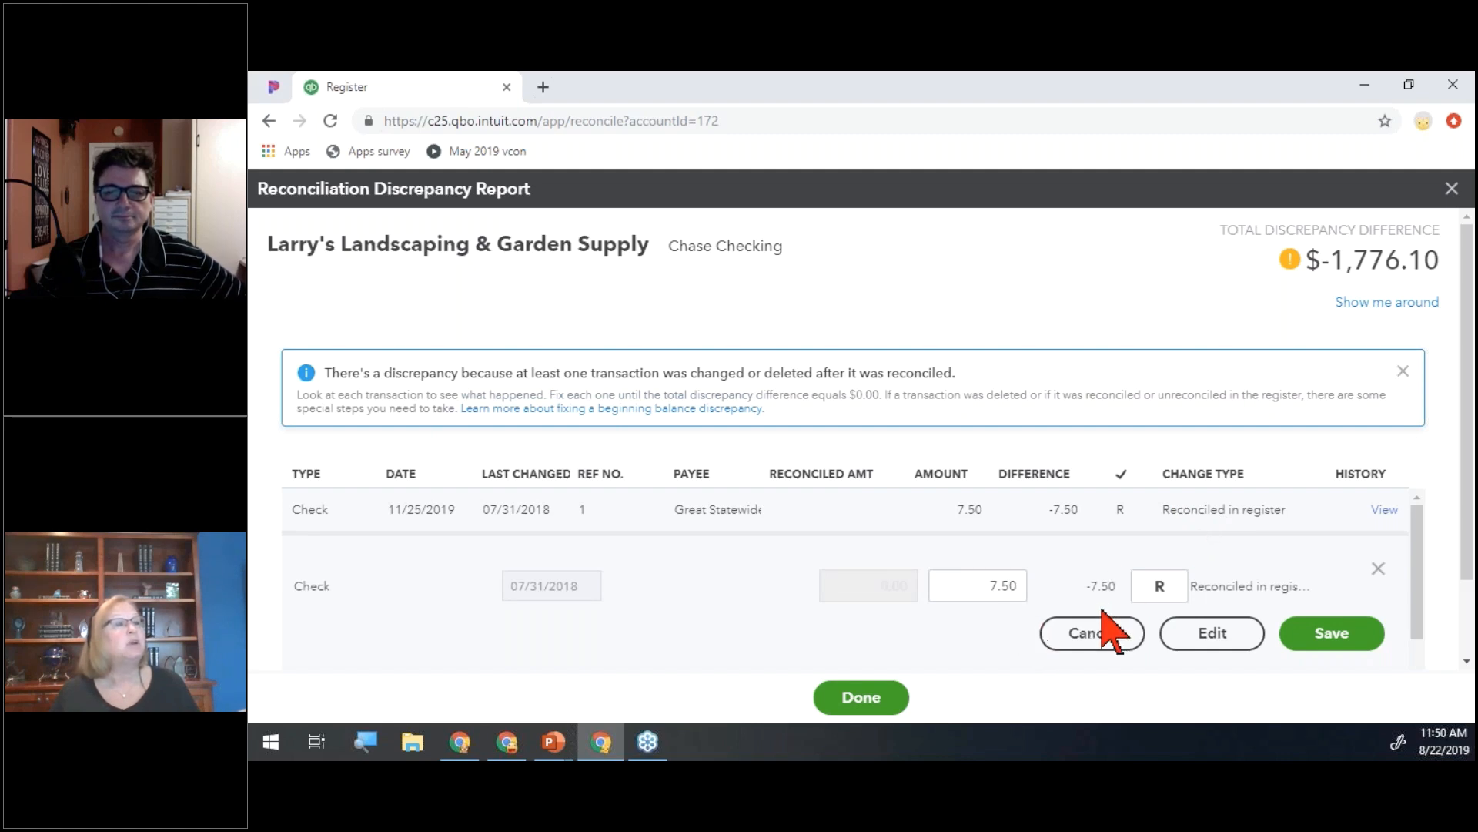
left_click(1160, 595)
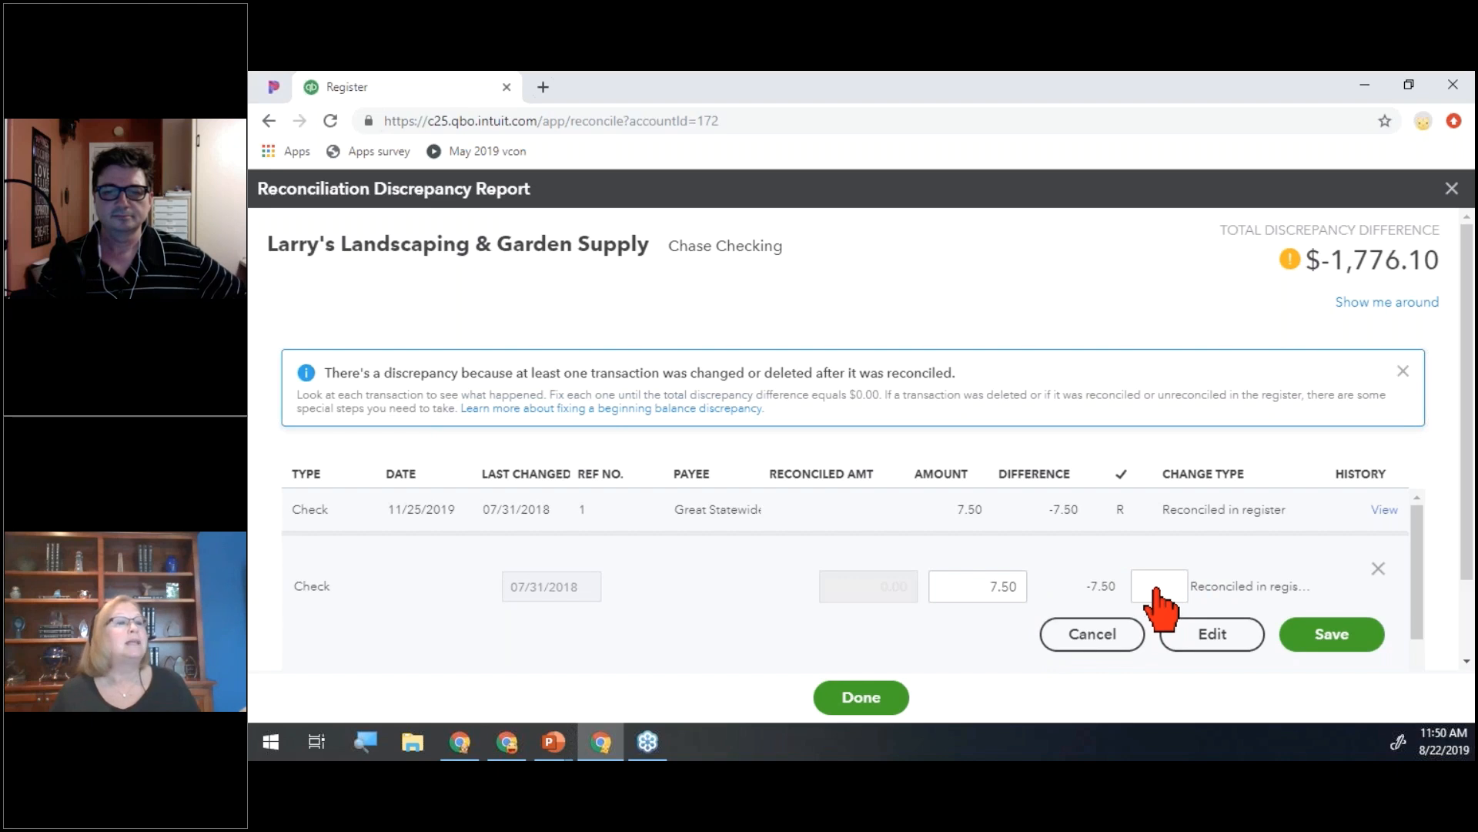
left_click(1160, 597)
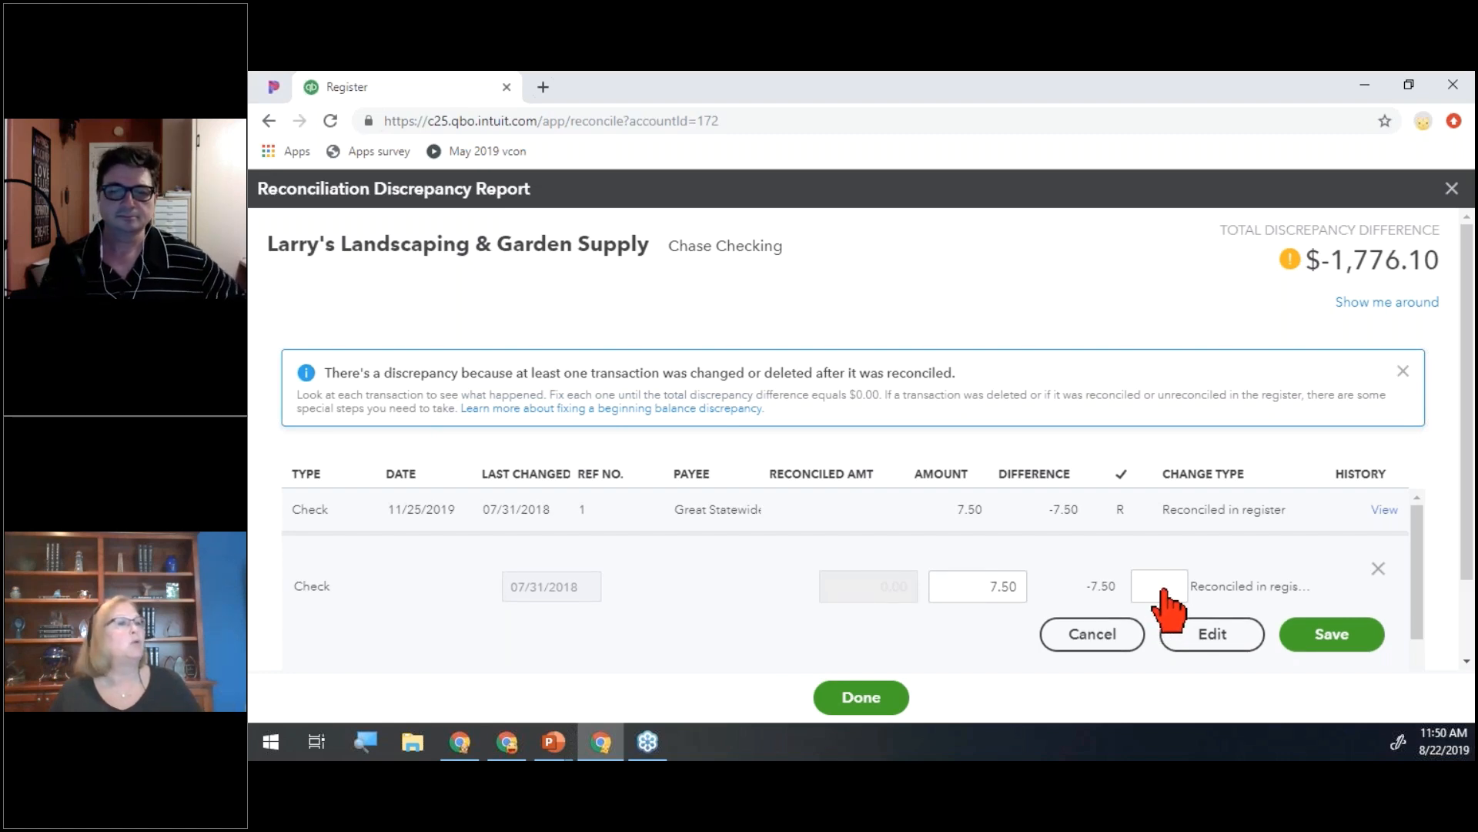
left_click(1159, 590)
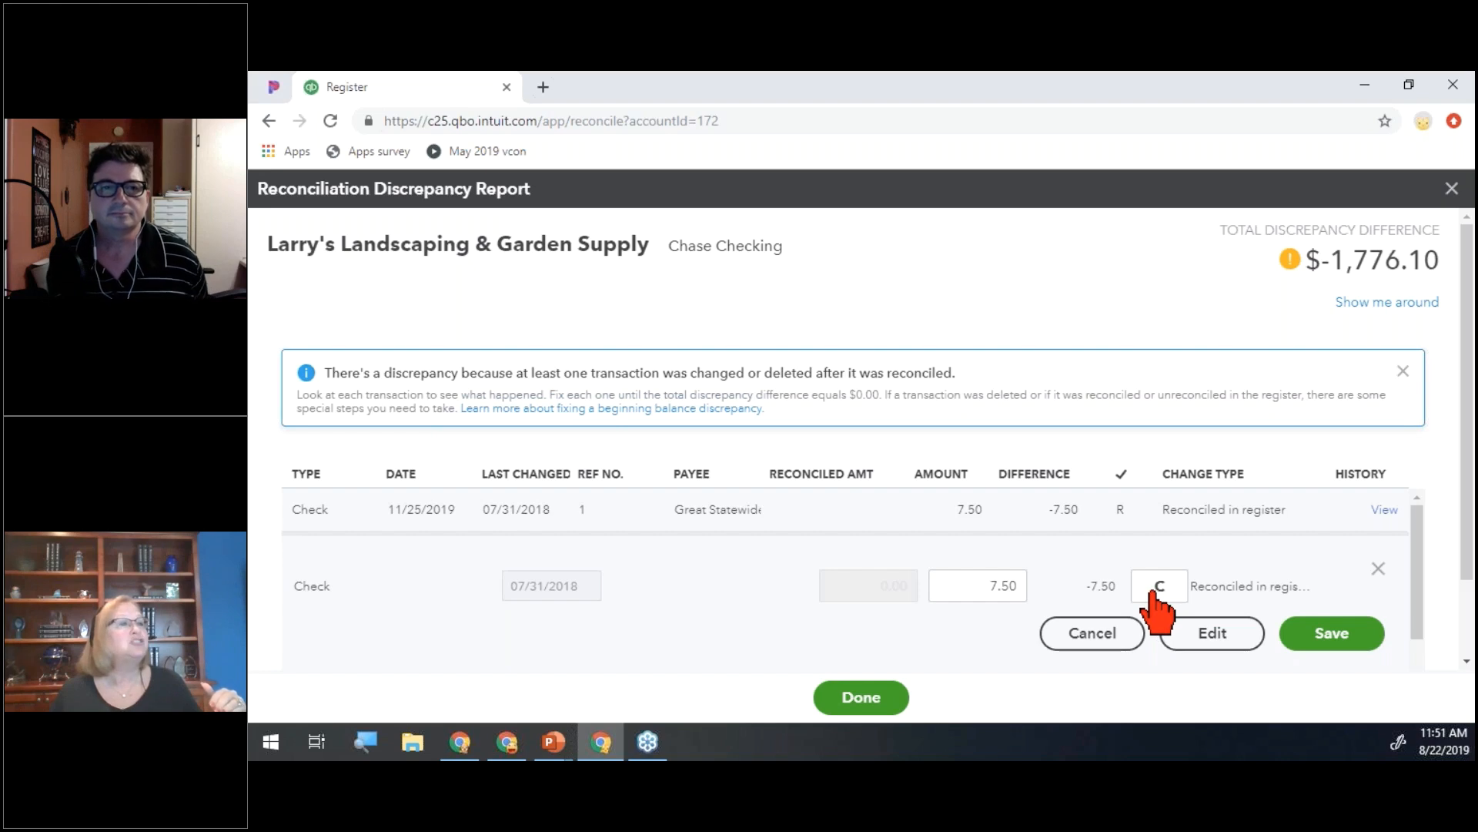
left_click(1313, 636)
left_click(1057, 515)
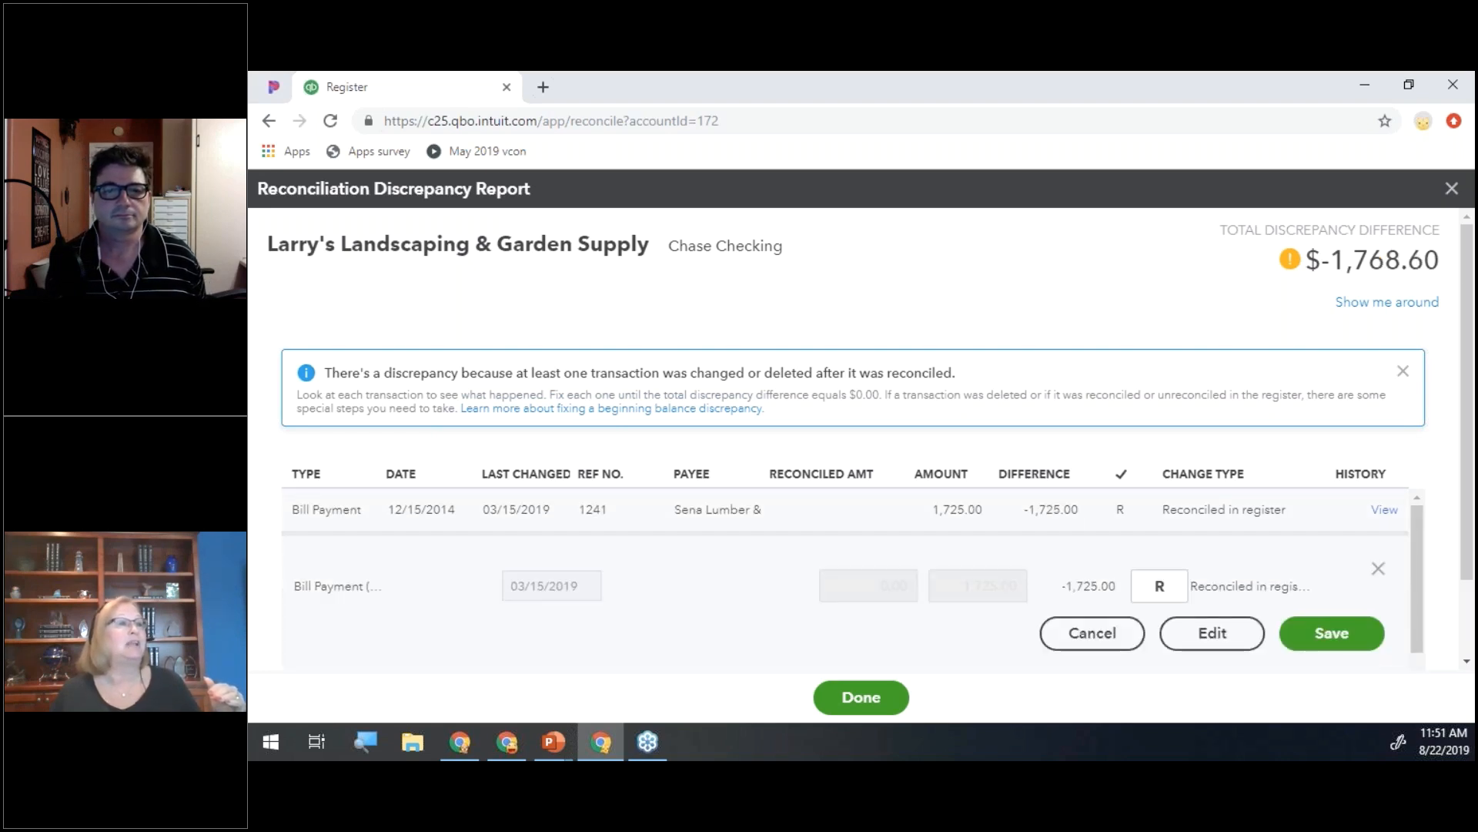
left_click(1378, 568)
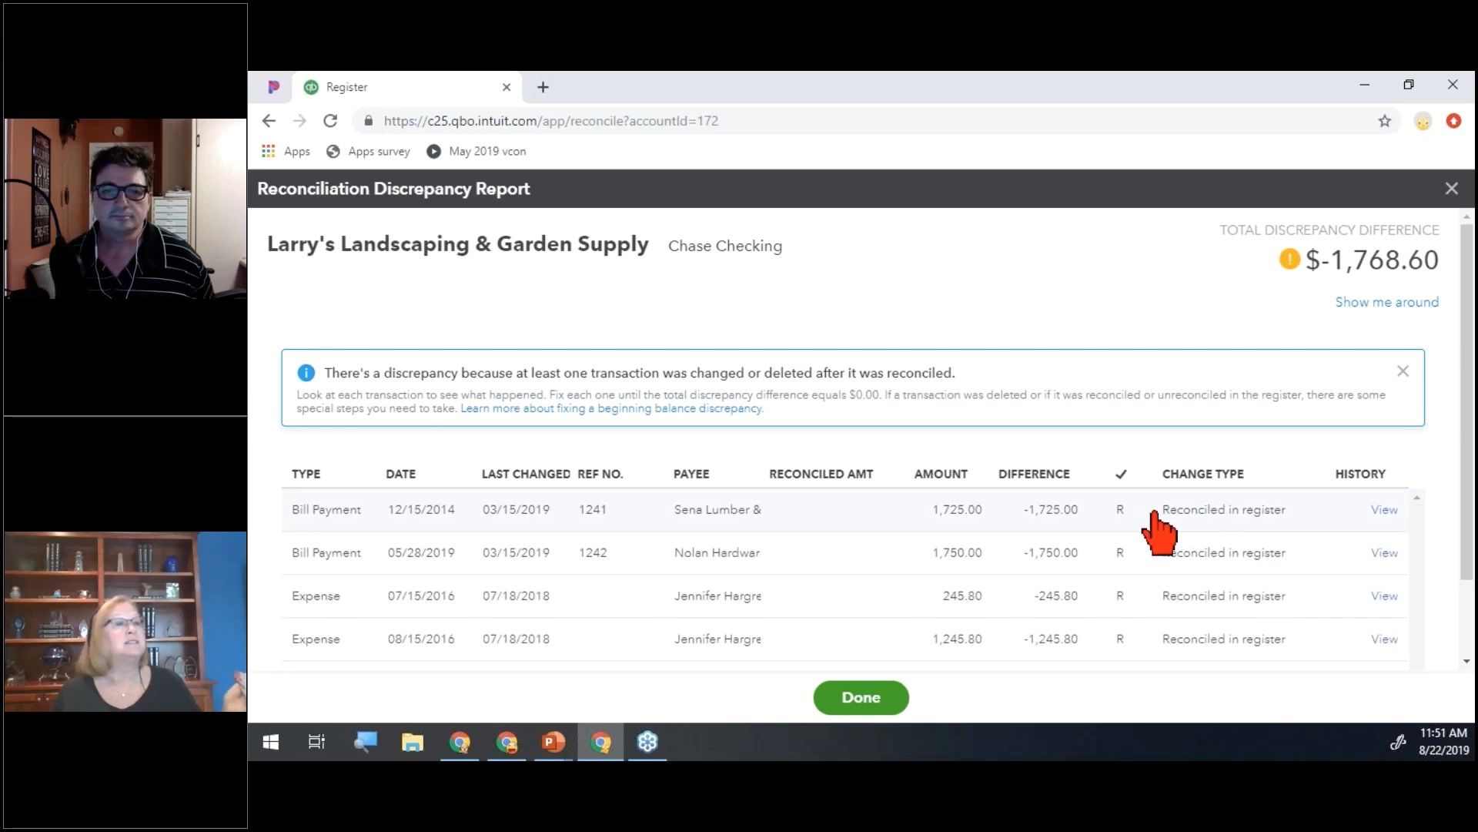
Open the audit history of the deleted 244.00 deposit and examine the details of its Sep 20 2017 indirect edit
scroll(1168, 553, "down", 1)
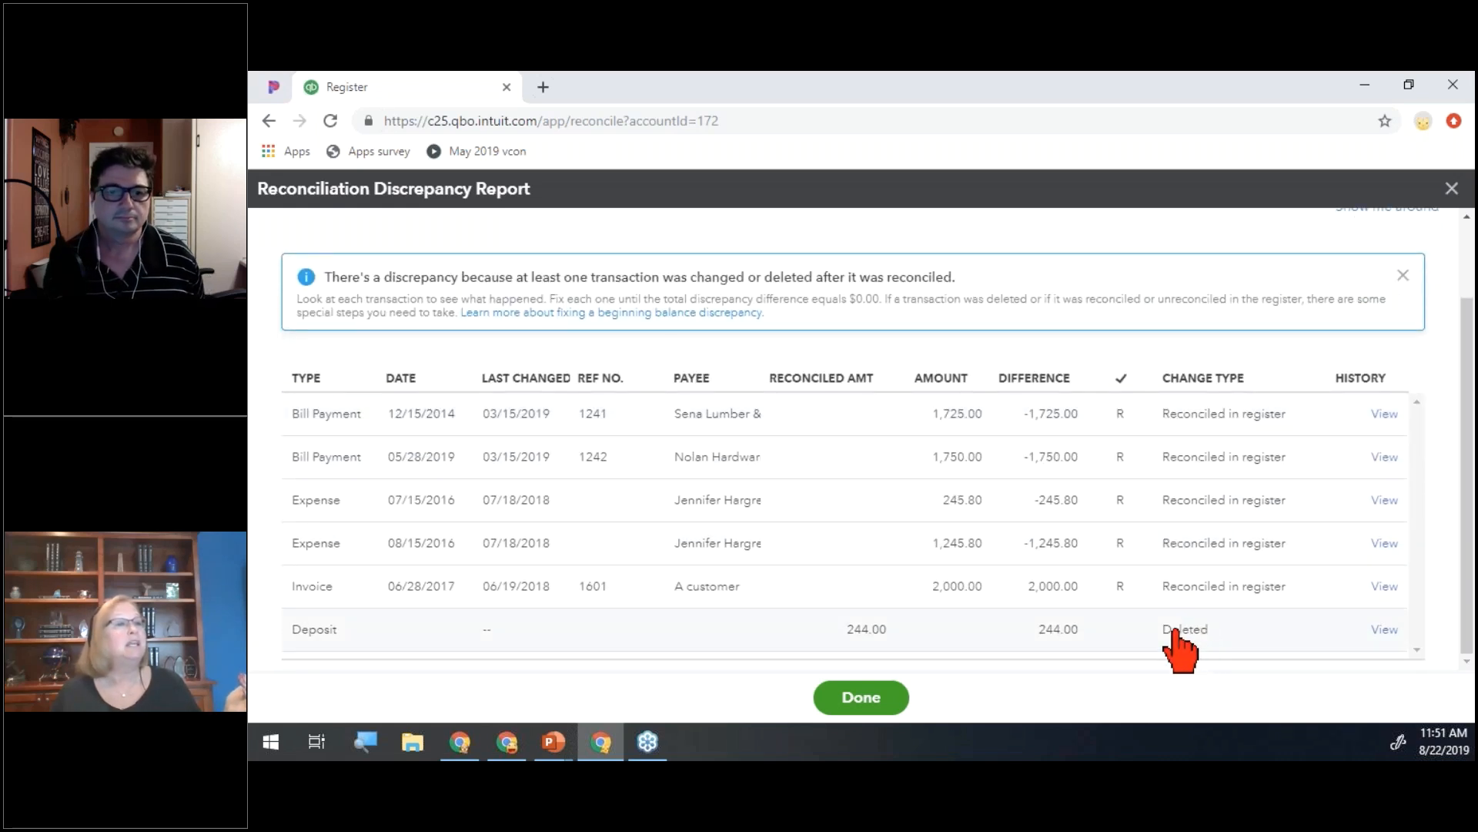
left_click(1382, 630)
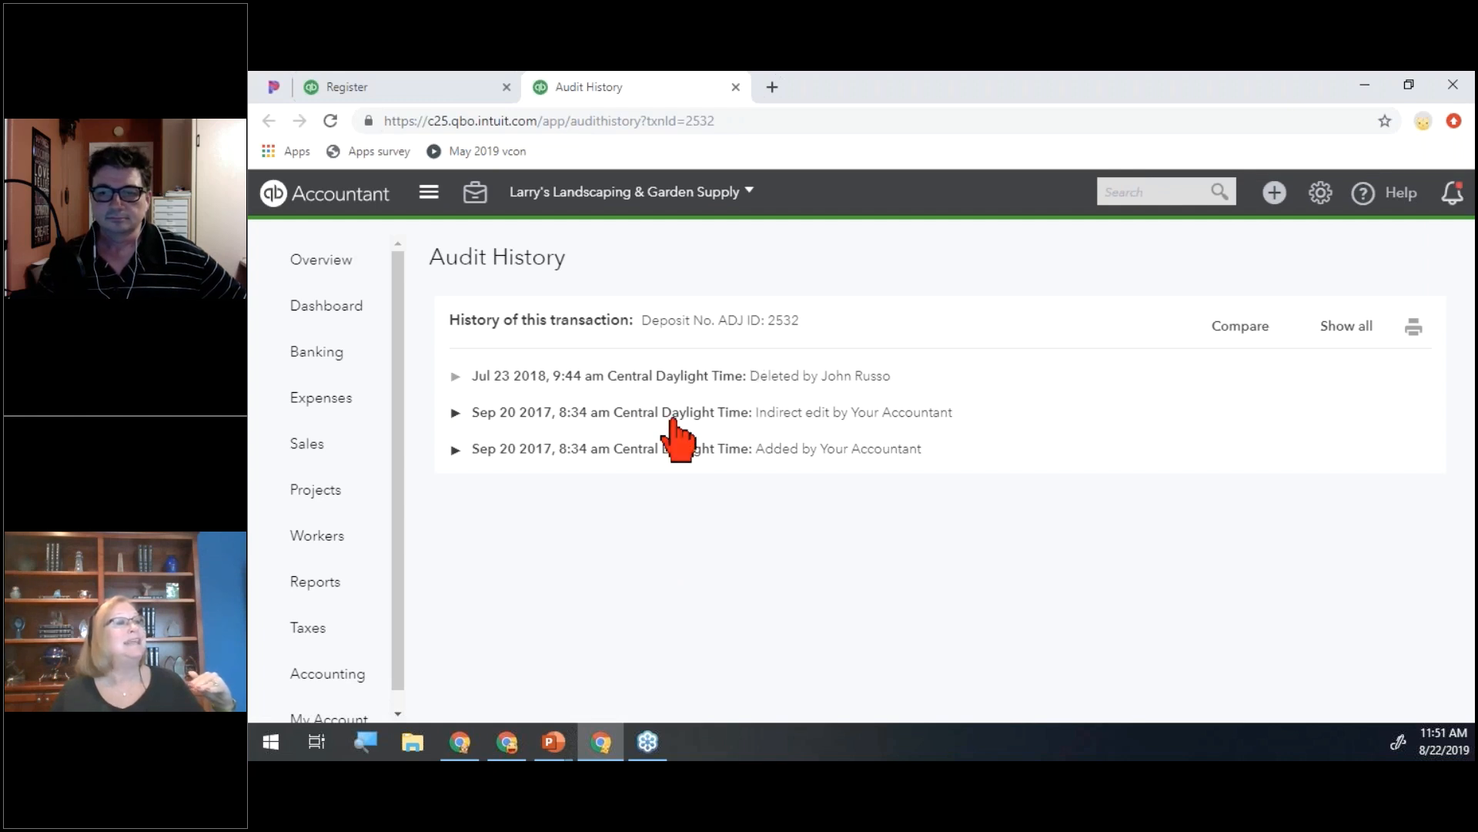
left_click(720, 416)
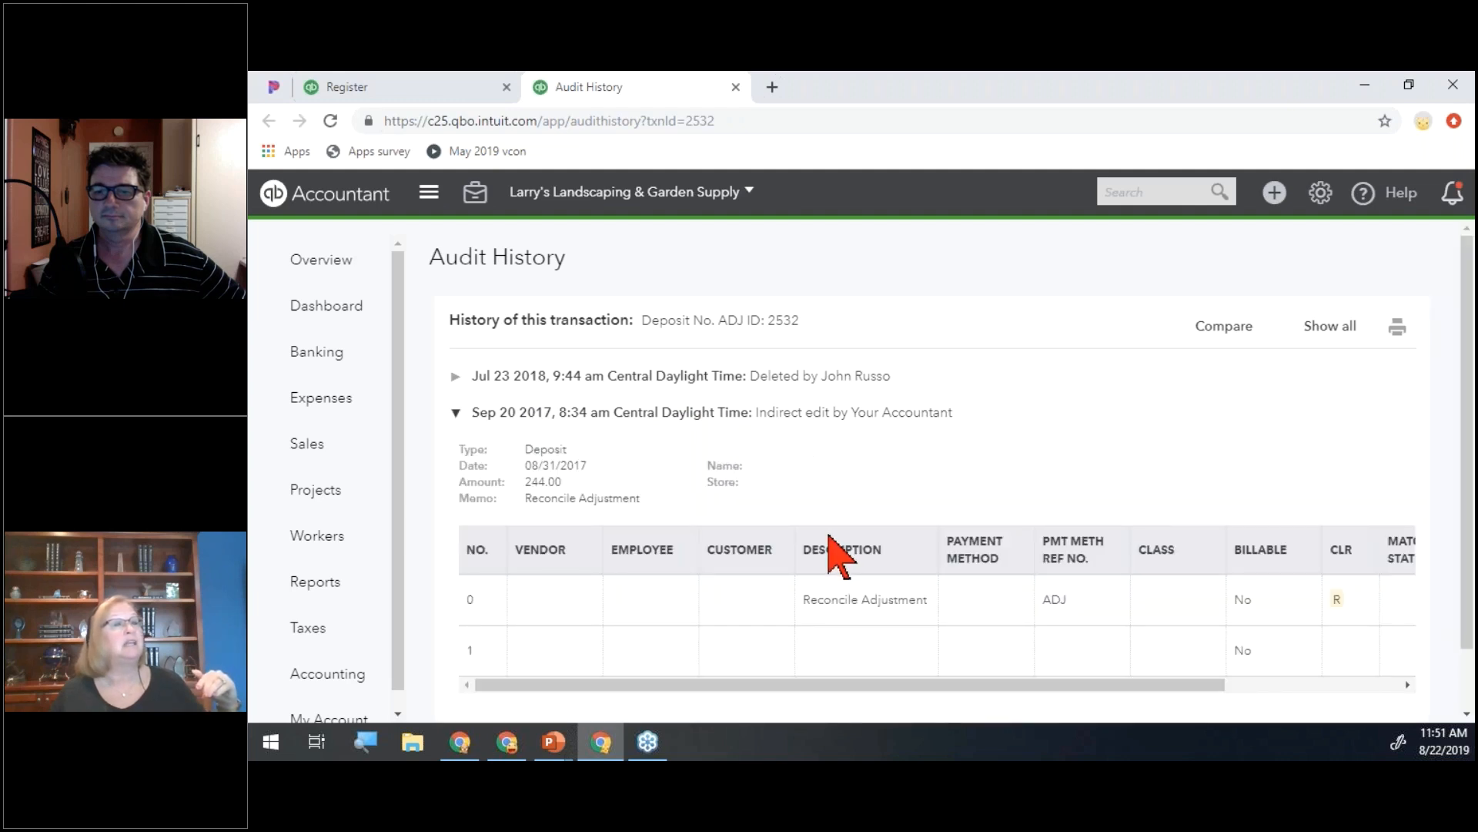
scroll(835, 554, "down", 1)
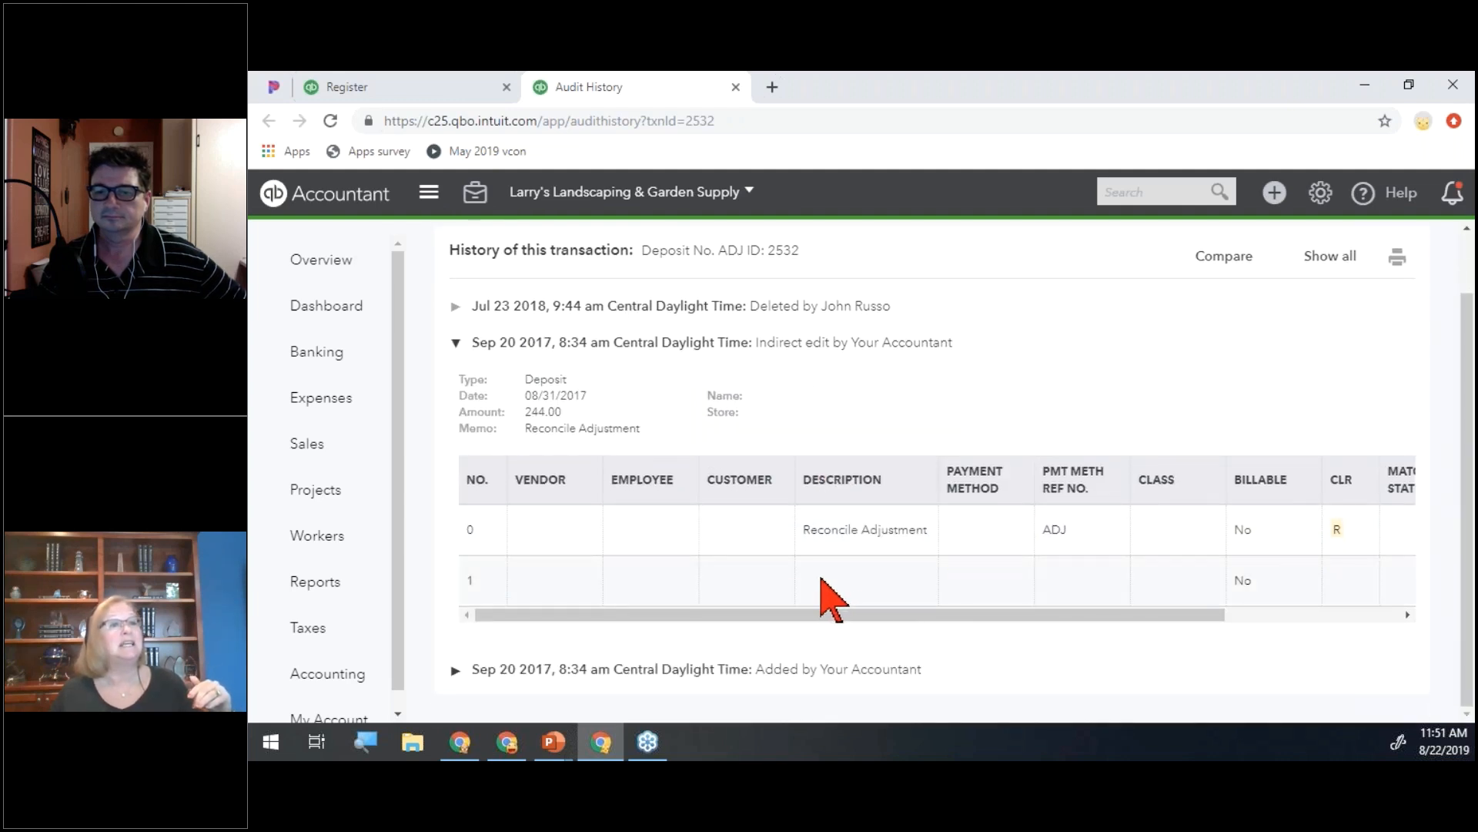
left_click_drag(1044, 613, 1362, 616)
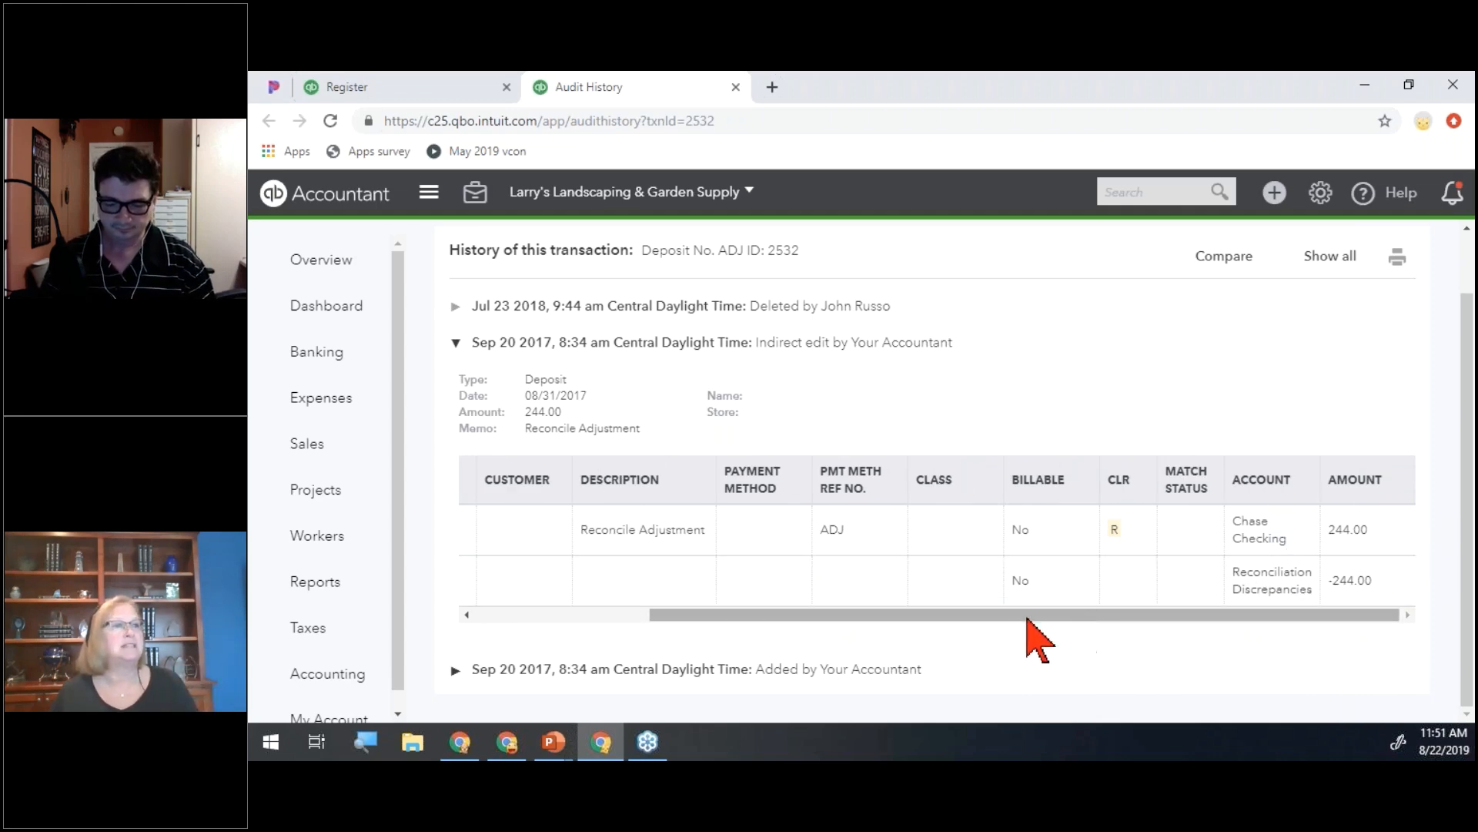
left_click_drag(886, 615, 1260, 618)
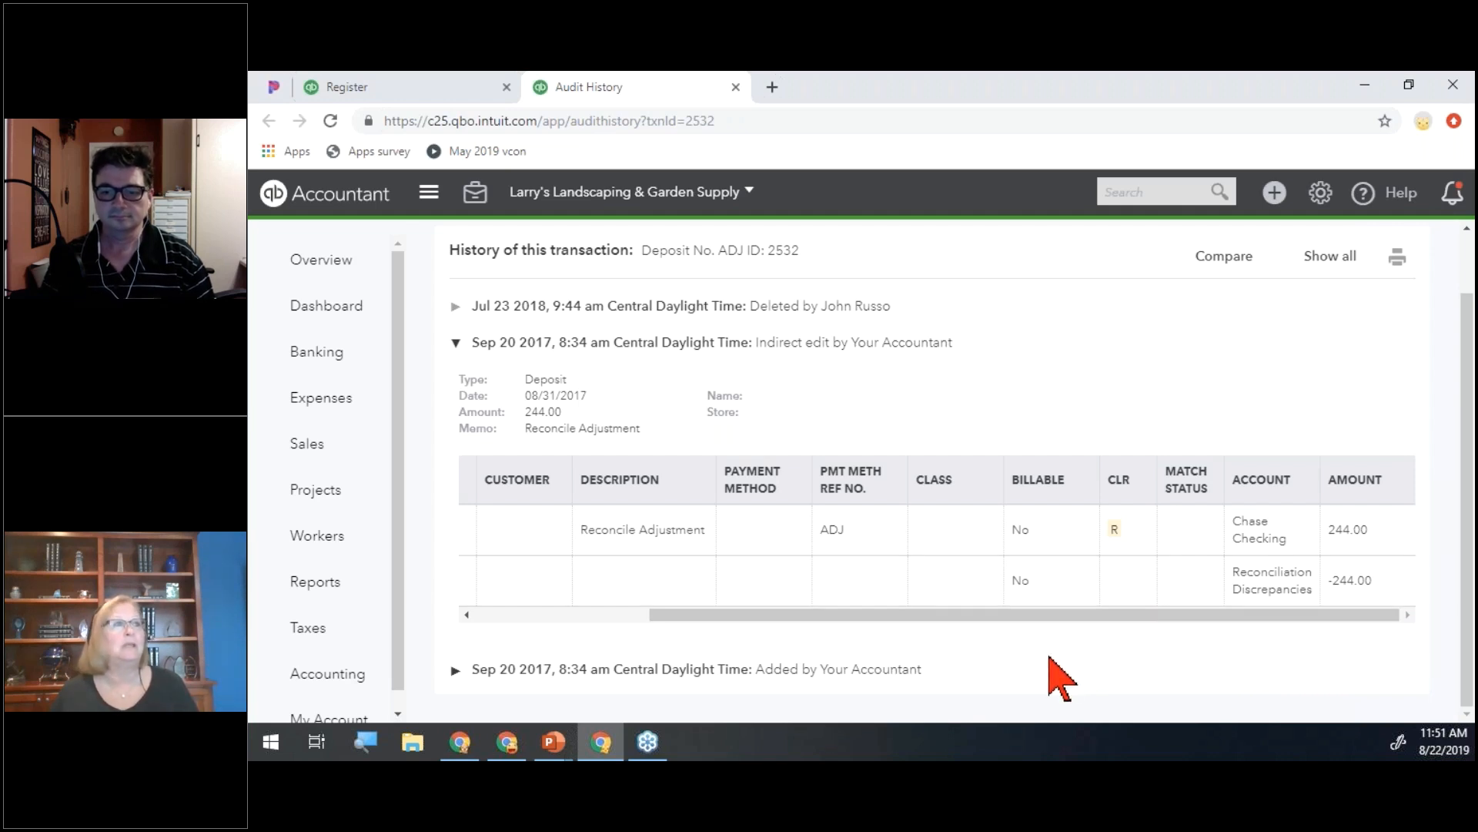
scroll(1058, 662, "up", 1)
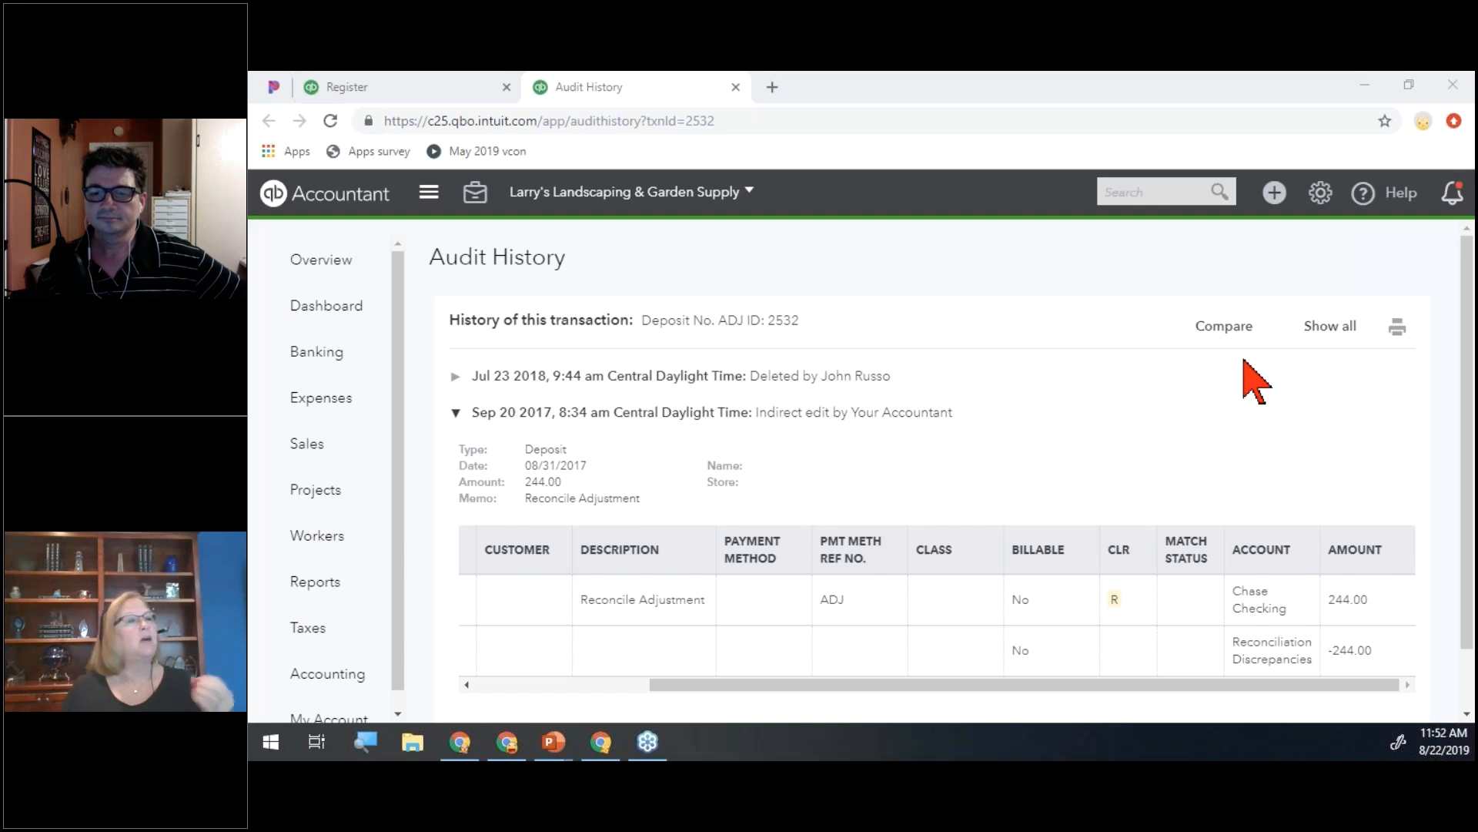
left_click(1088, 472)
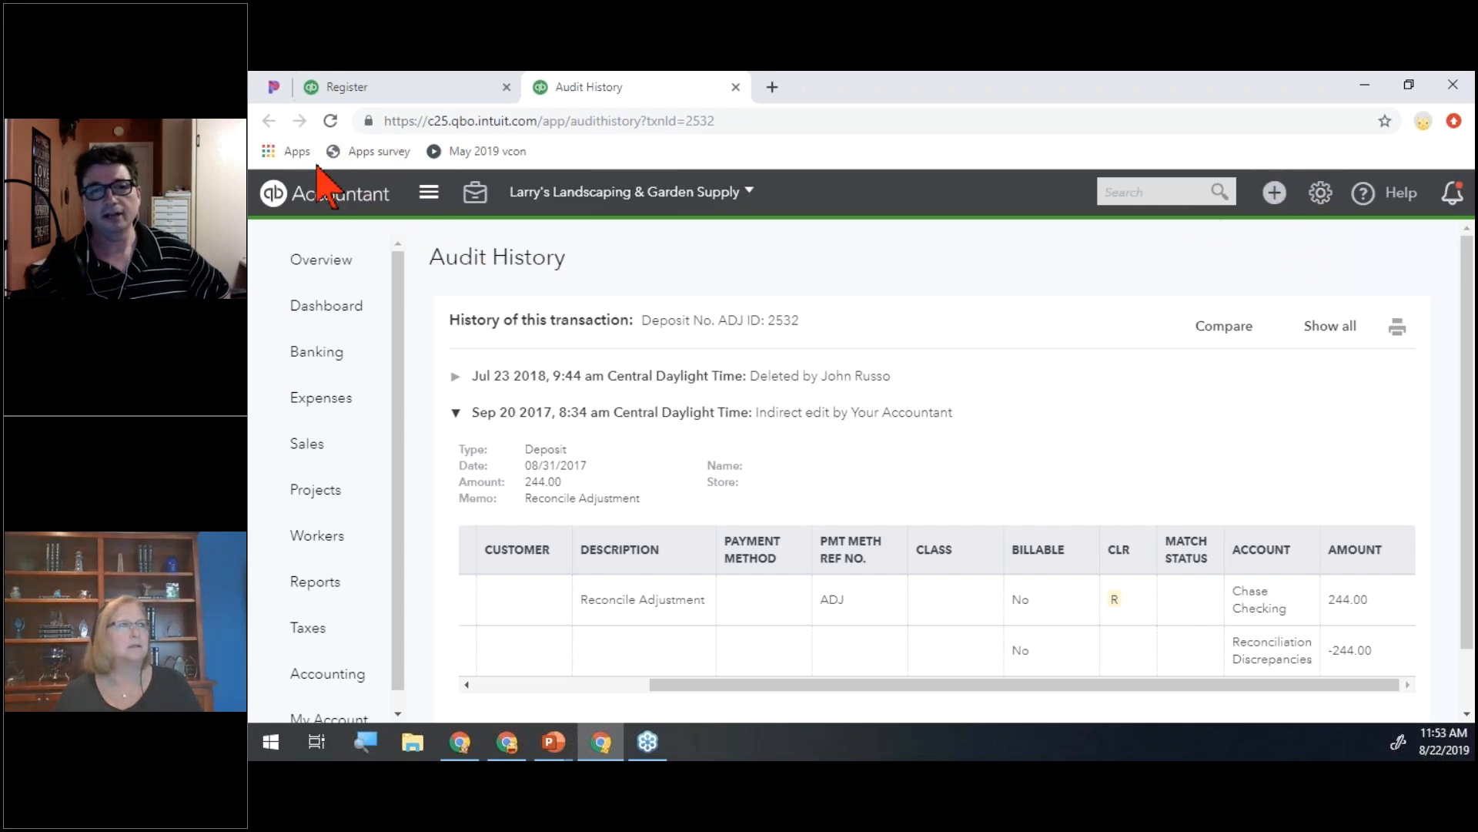
Leave the discrepancy report, check the reconciliation summary and return to the history by account for Chase Checking
left_click(399, 95)
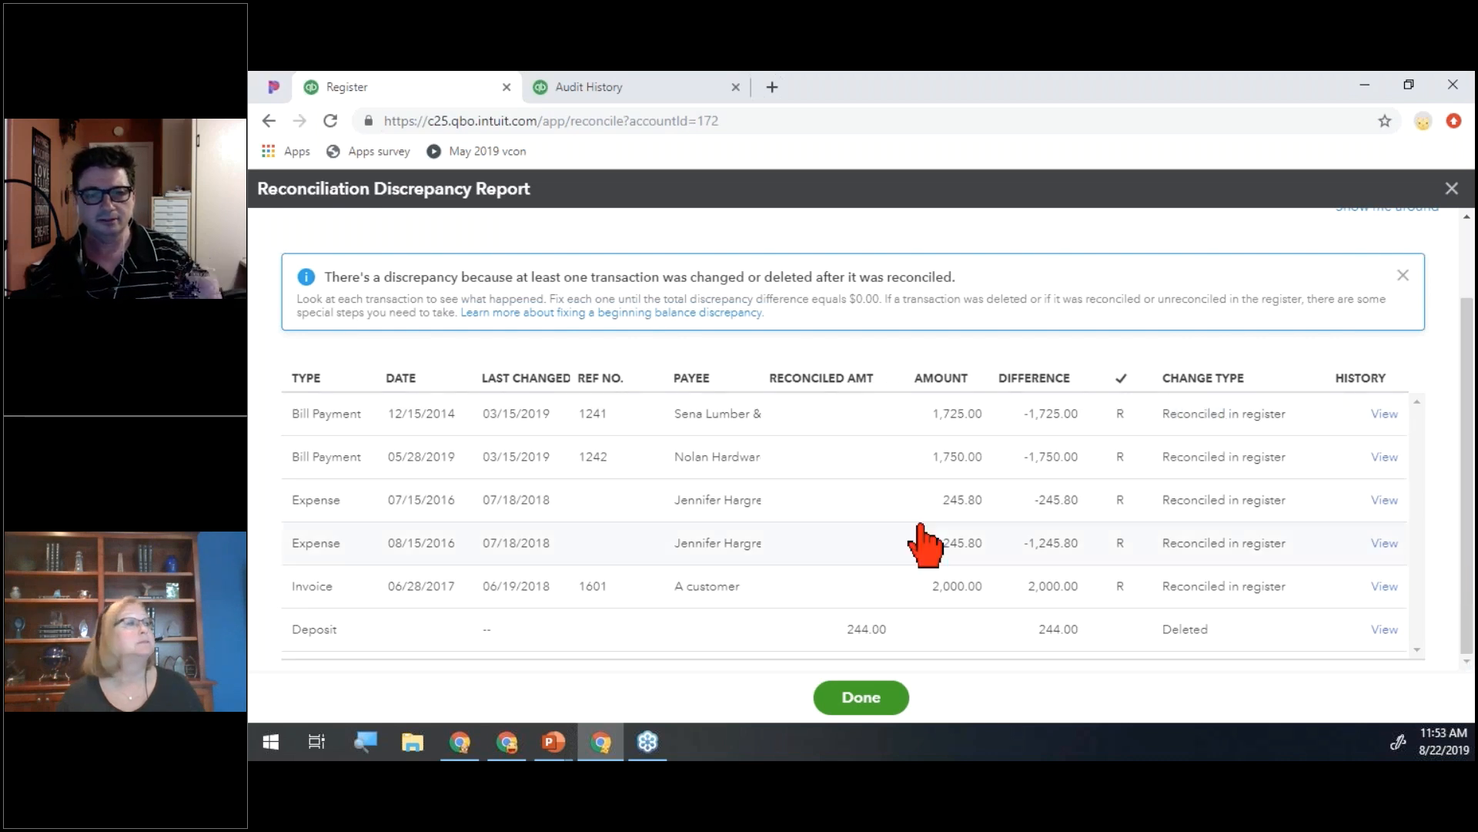
key("alt+Left")
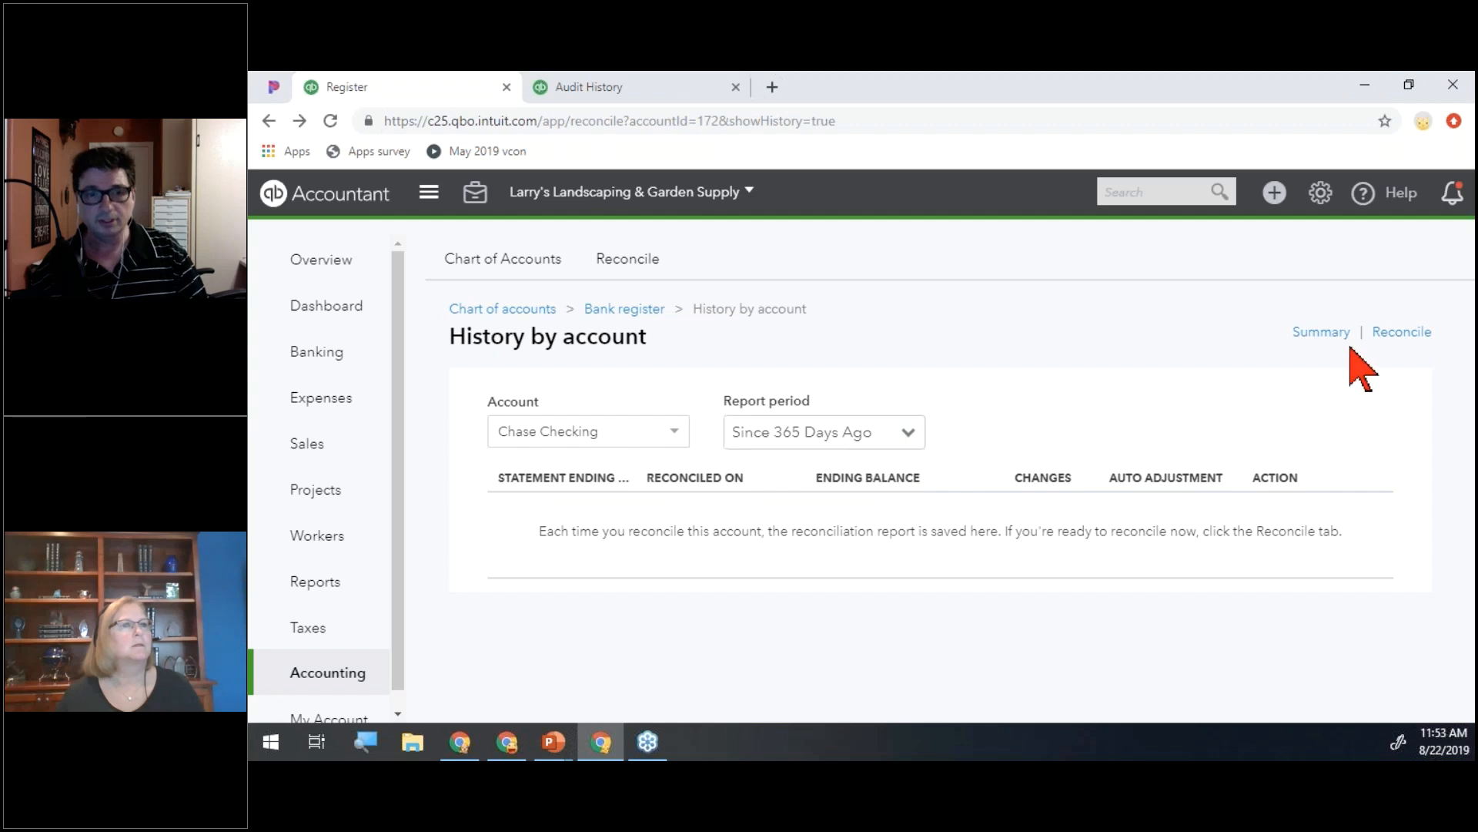
left_click(1309, 332)
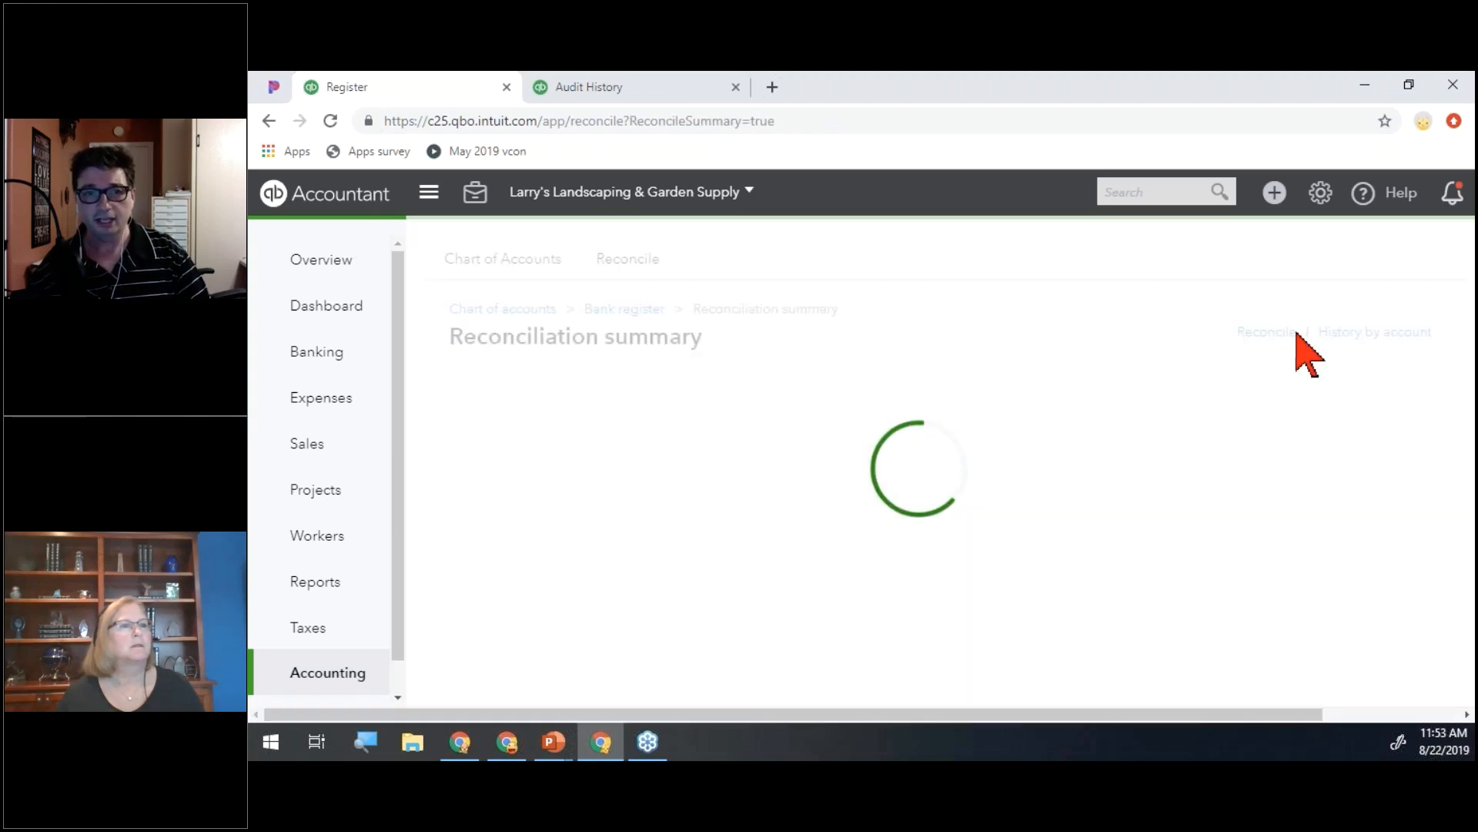
left_click(1362, 335)
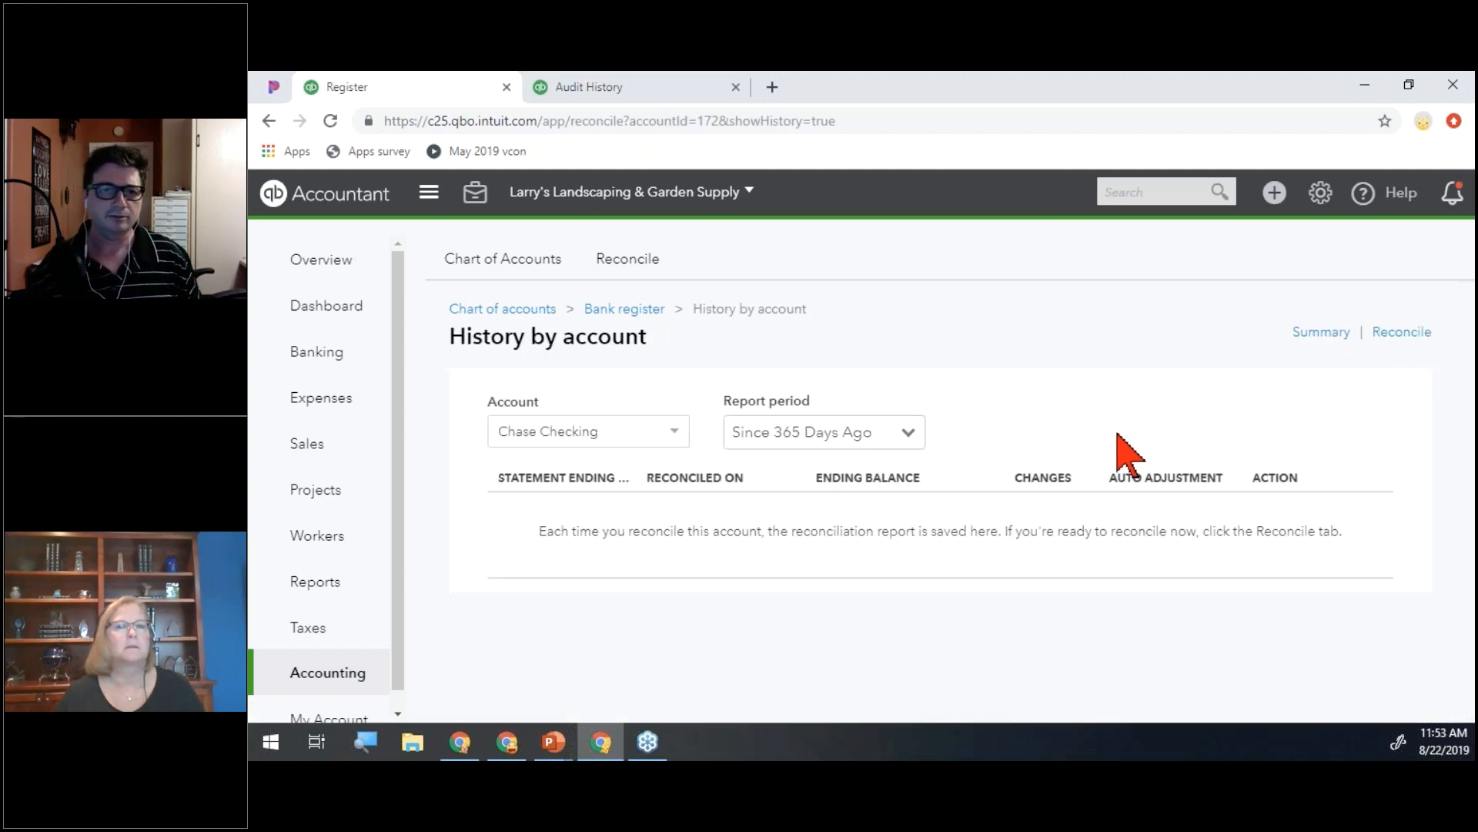
Switch to the browser window with Craig's Design and Landscaping Services and view its reconciliation summary and the Checking account's history
left_click(509, 745)
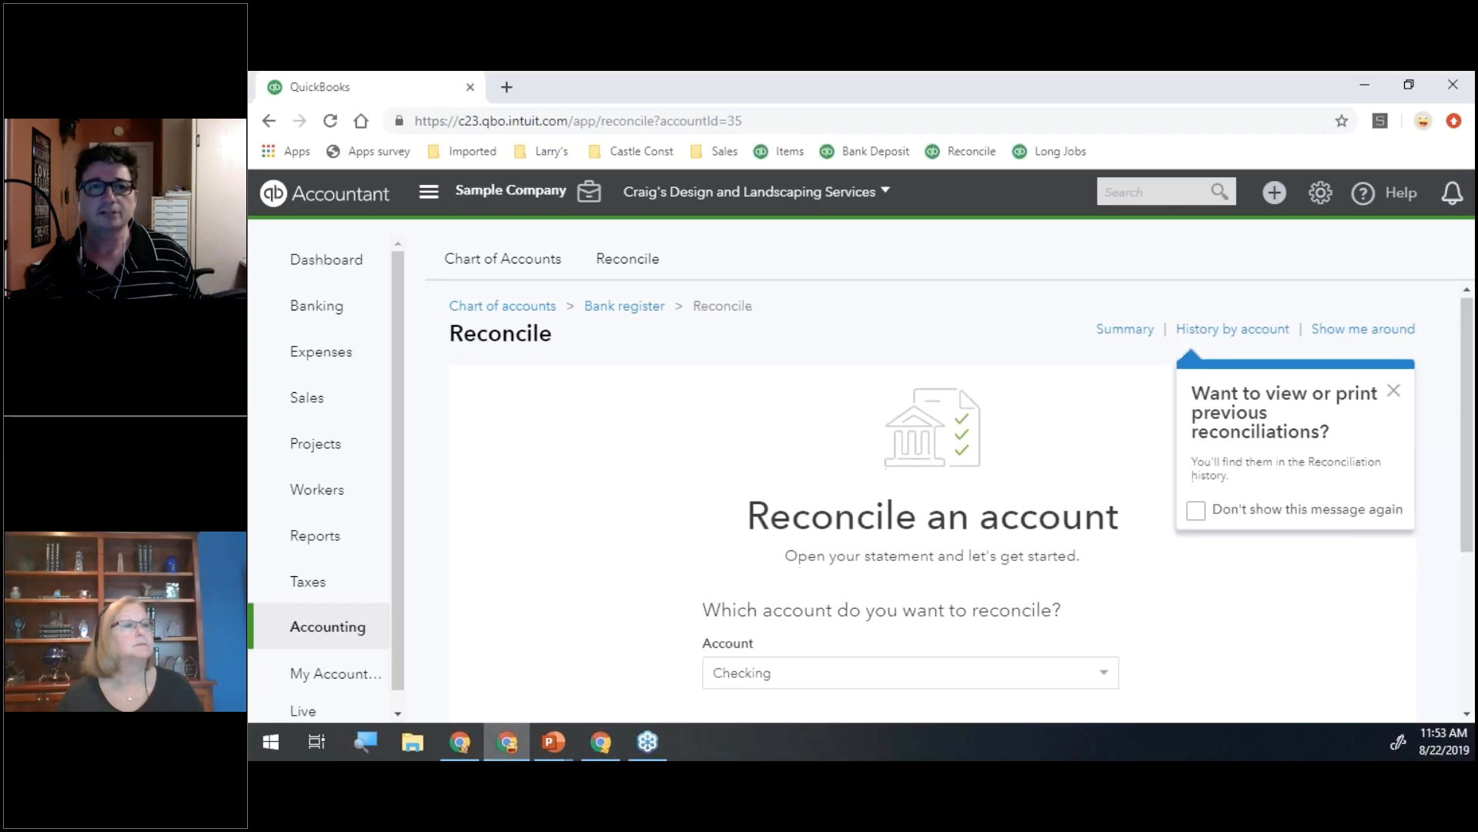
scroll(1411, 554, "down", 3)
scroll(1411, 554, "up", 3)
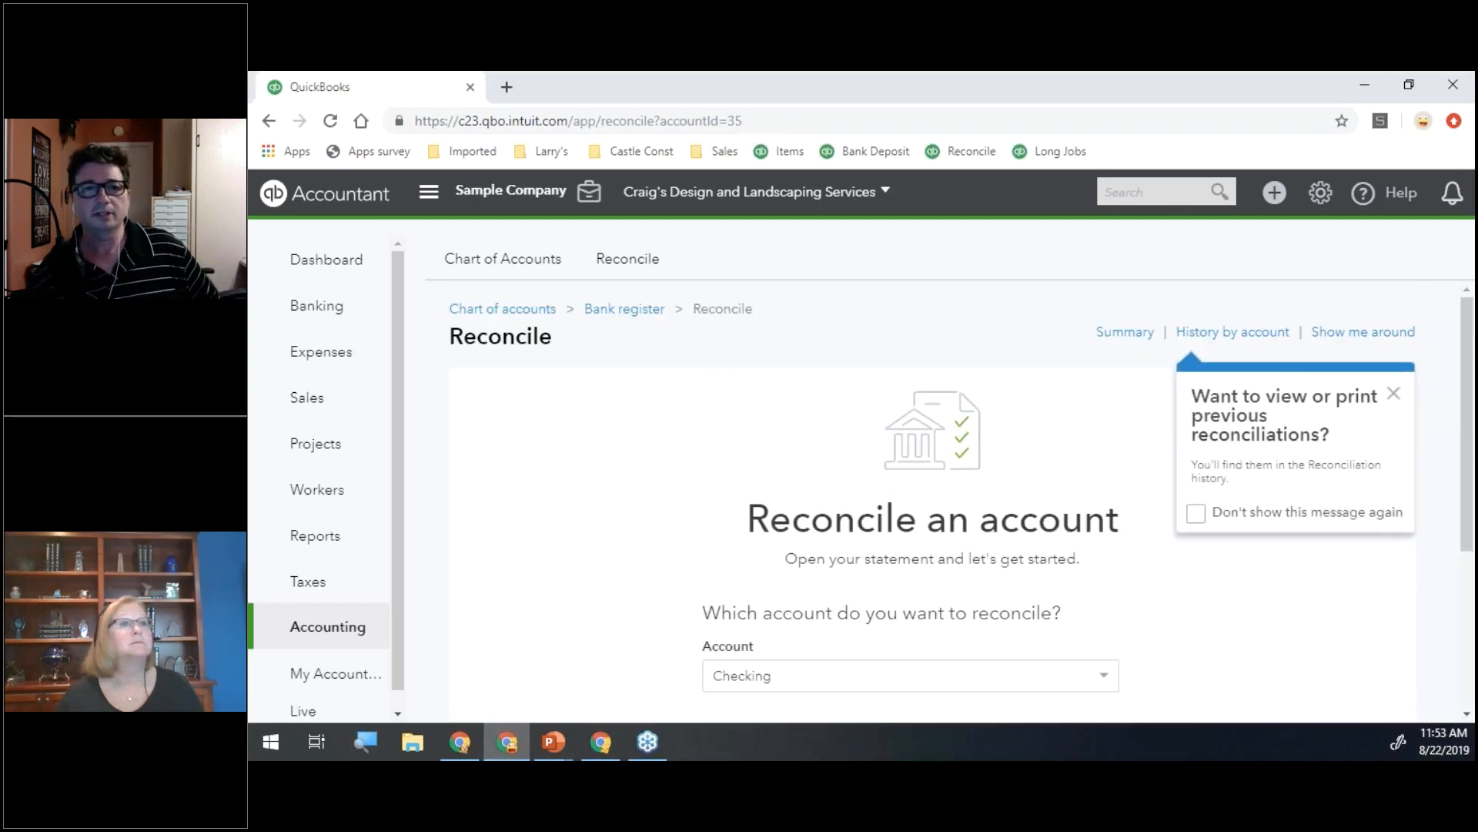
left_click(1208, 341)
left_click(1196, 336)
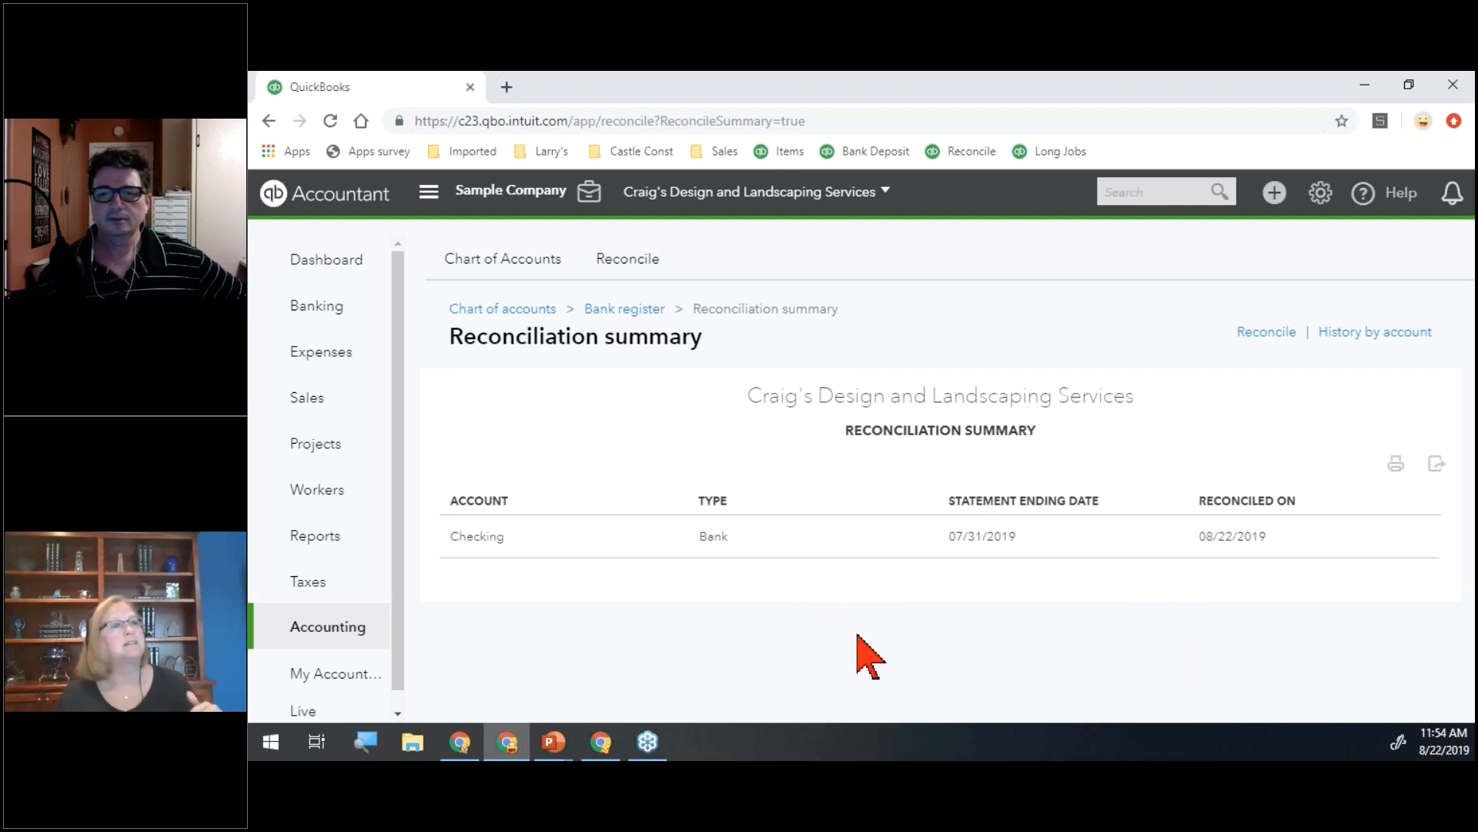
left_click(1267, 332)
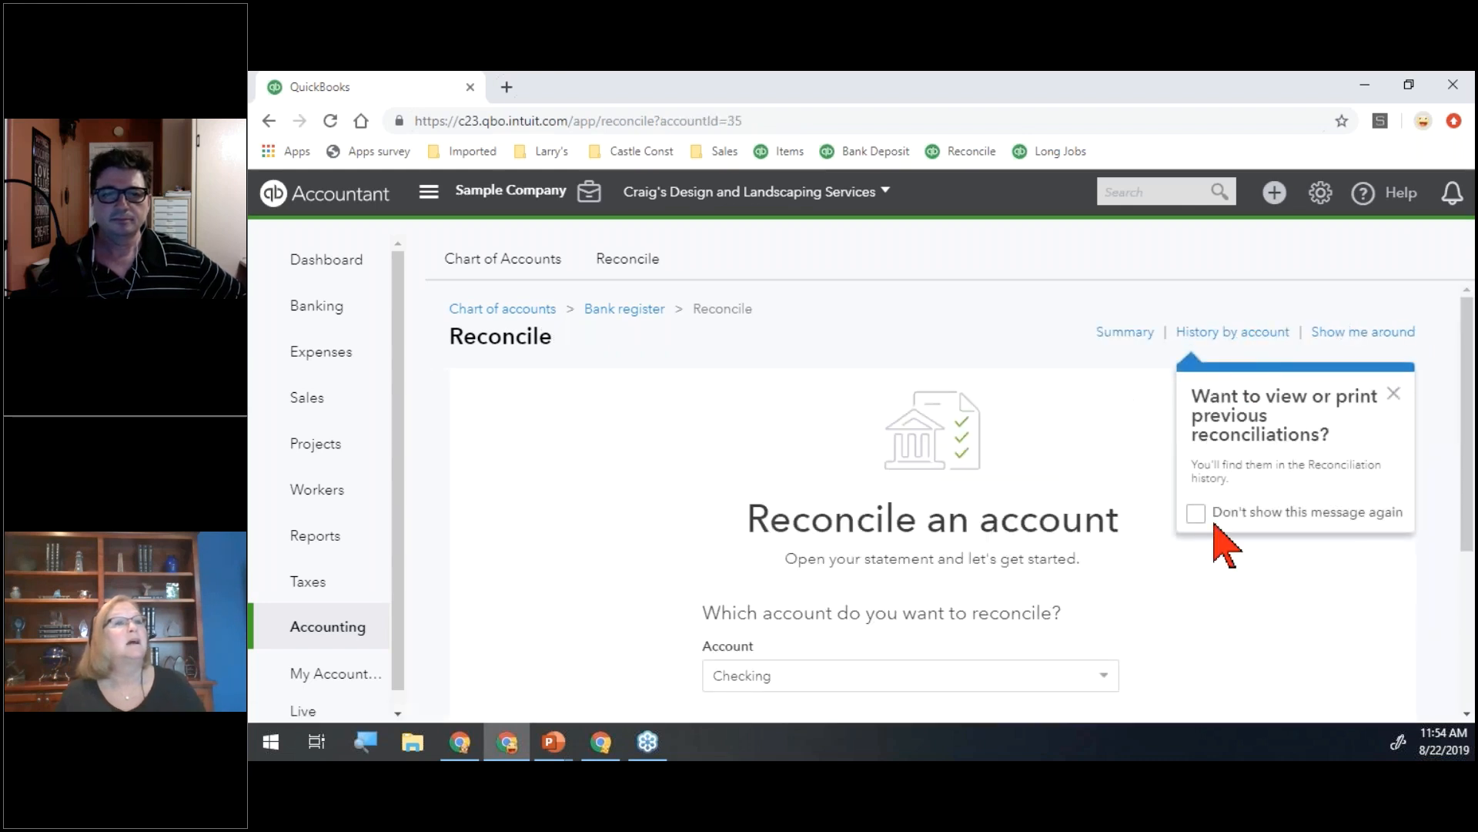
left_click(1230, 335)
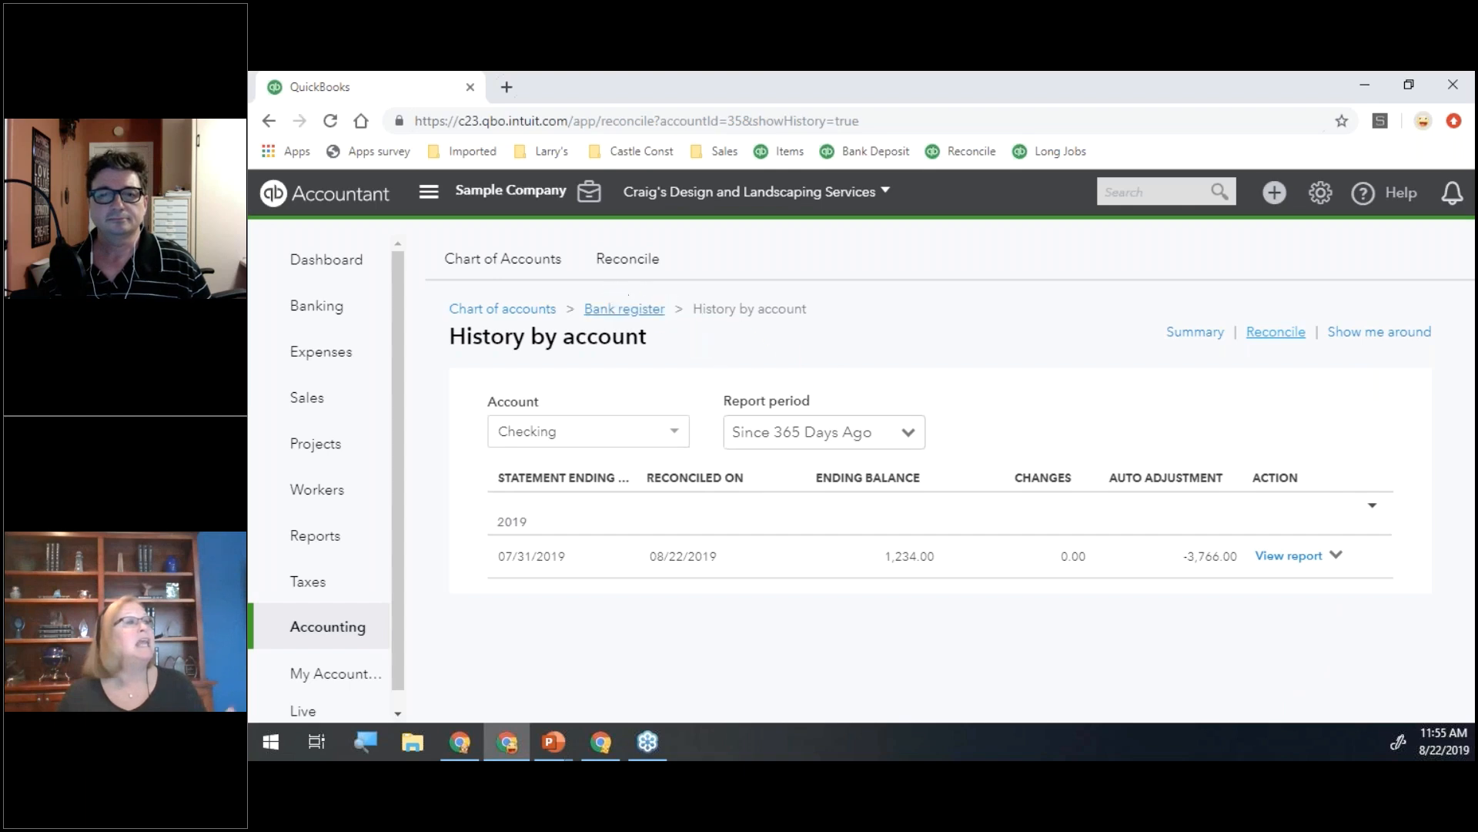
In the Checking bank register, mark expense 76 for $75.00 dated 07/27/2019 as reconciled (R) and save it
left_click(605, 310)
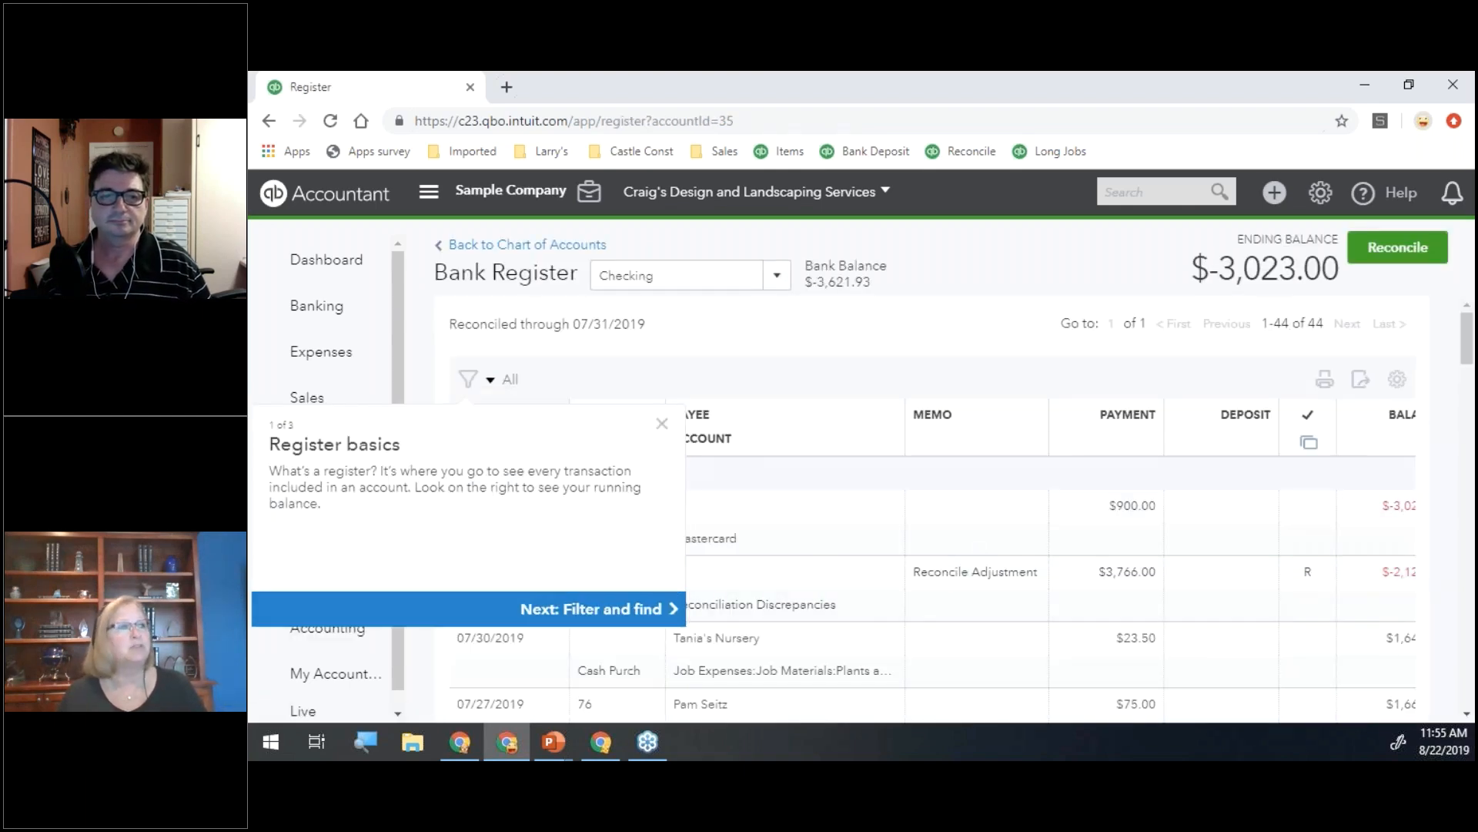
left_click(661, 424)
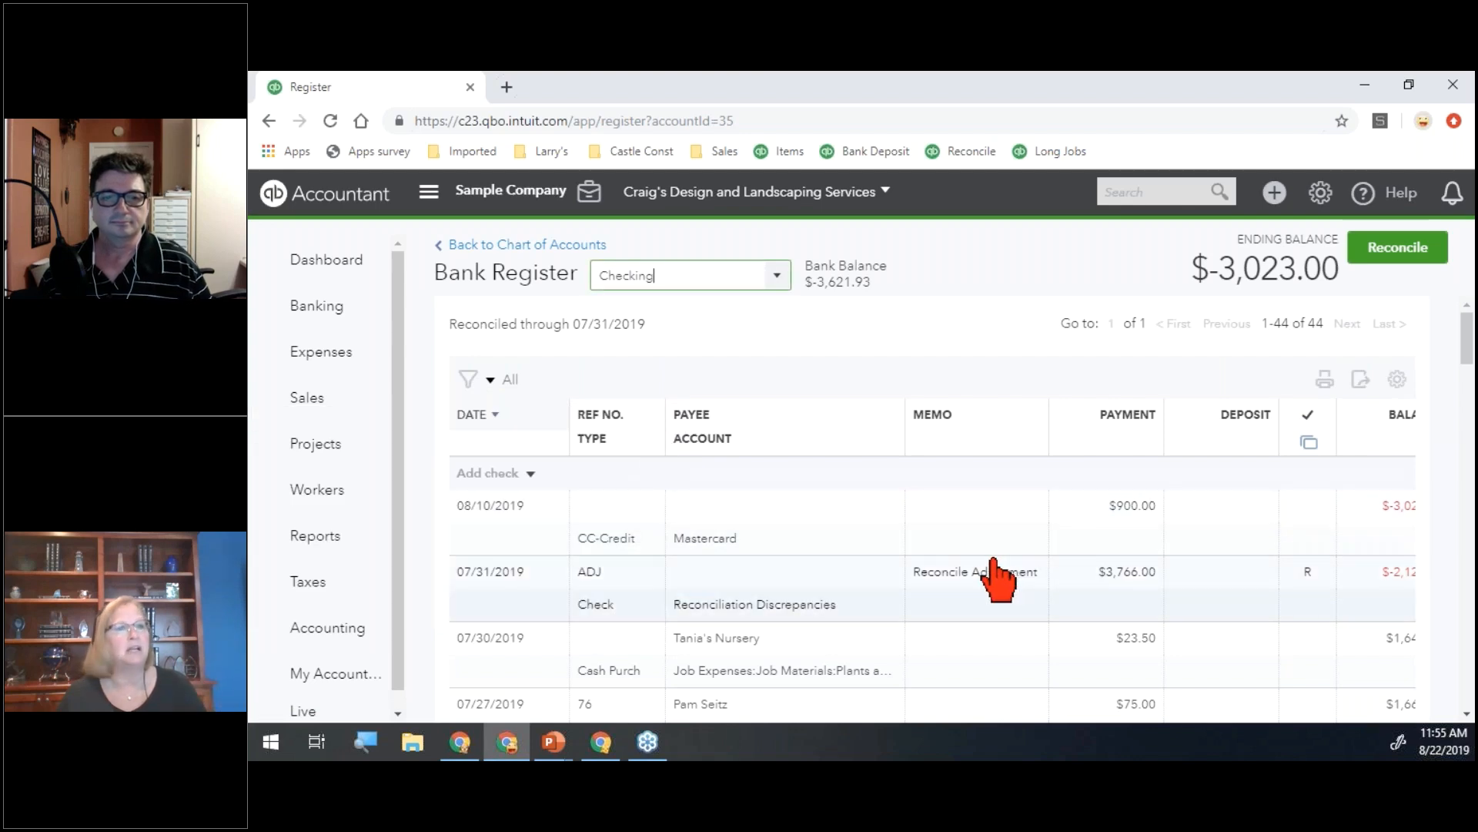
scroll(990, 568, "down", 4)
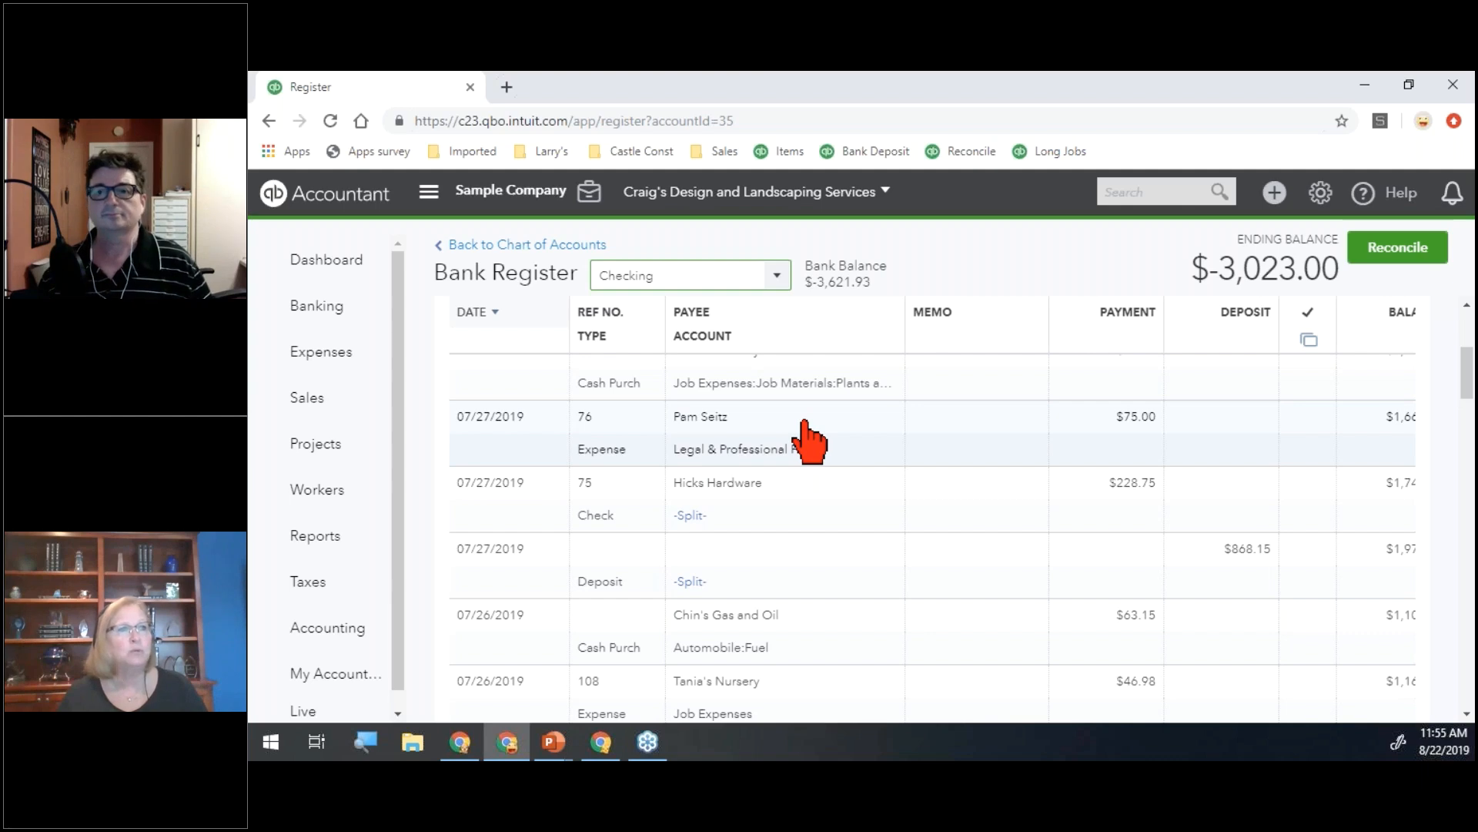
scroll(1205, 466, "up", 1)
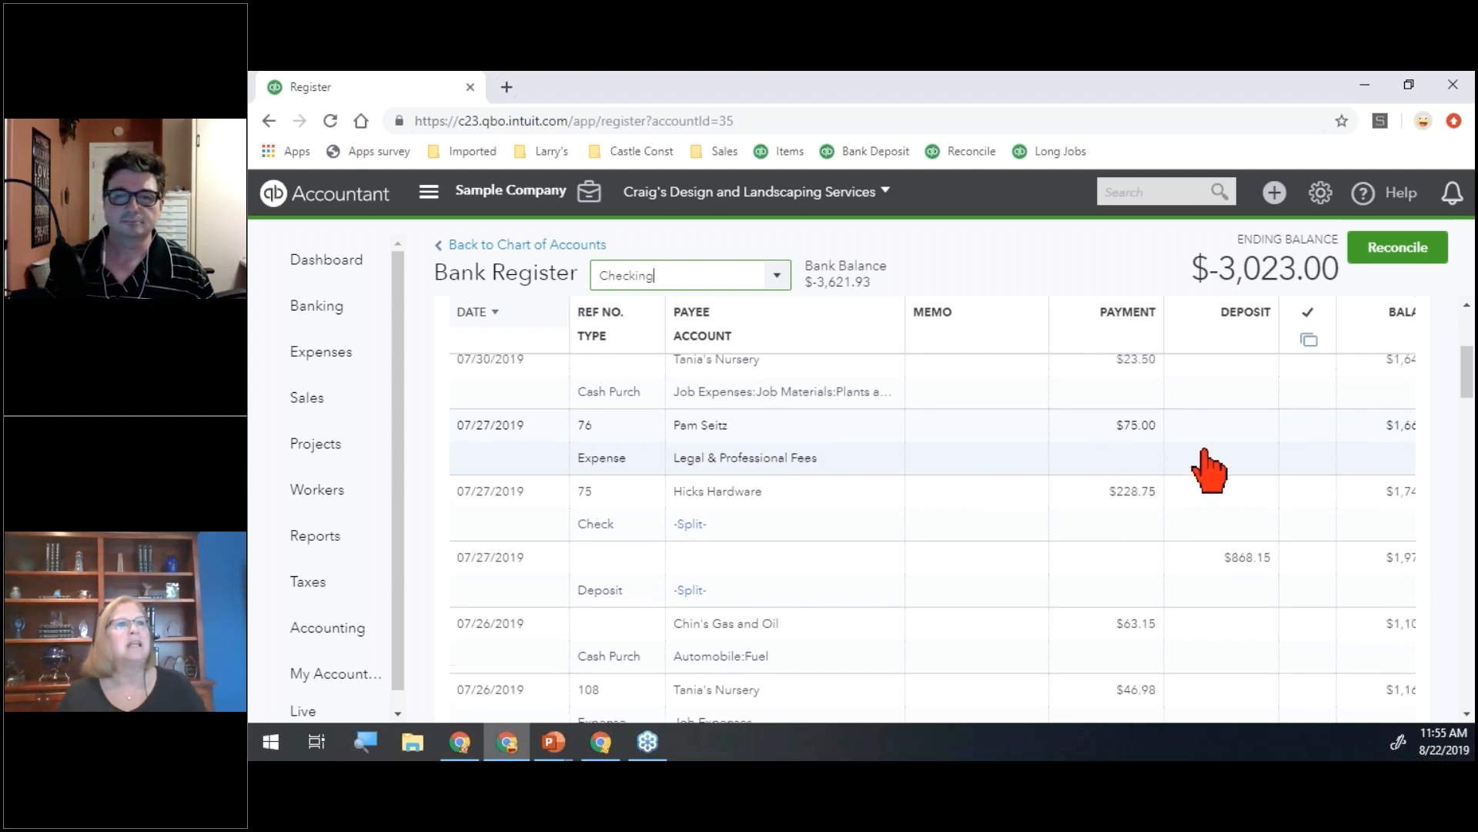
scroll(1202, 501, "right", 1)
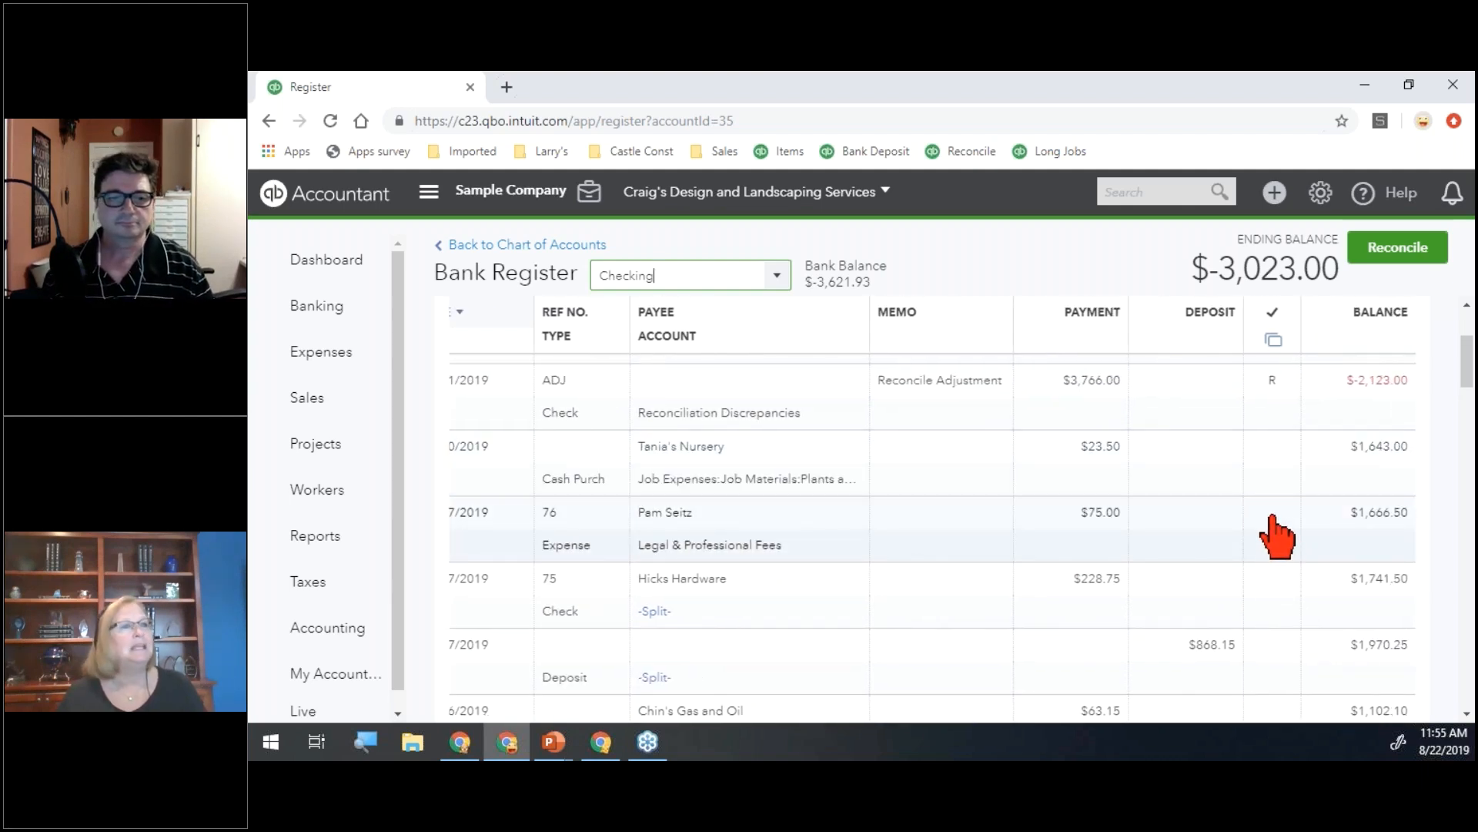
left_click(1276, 537)
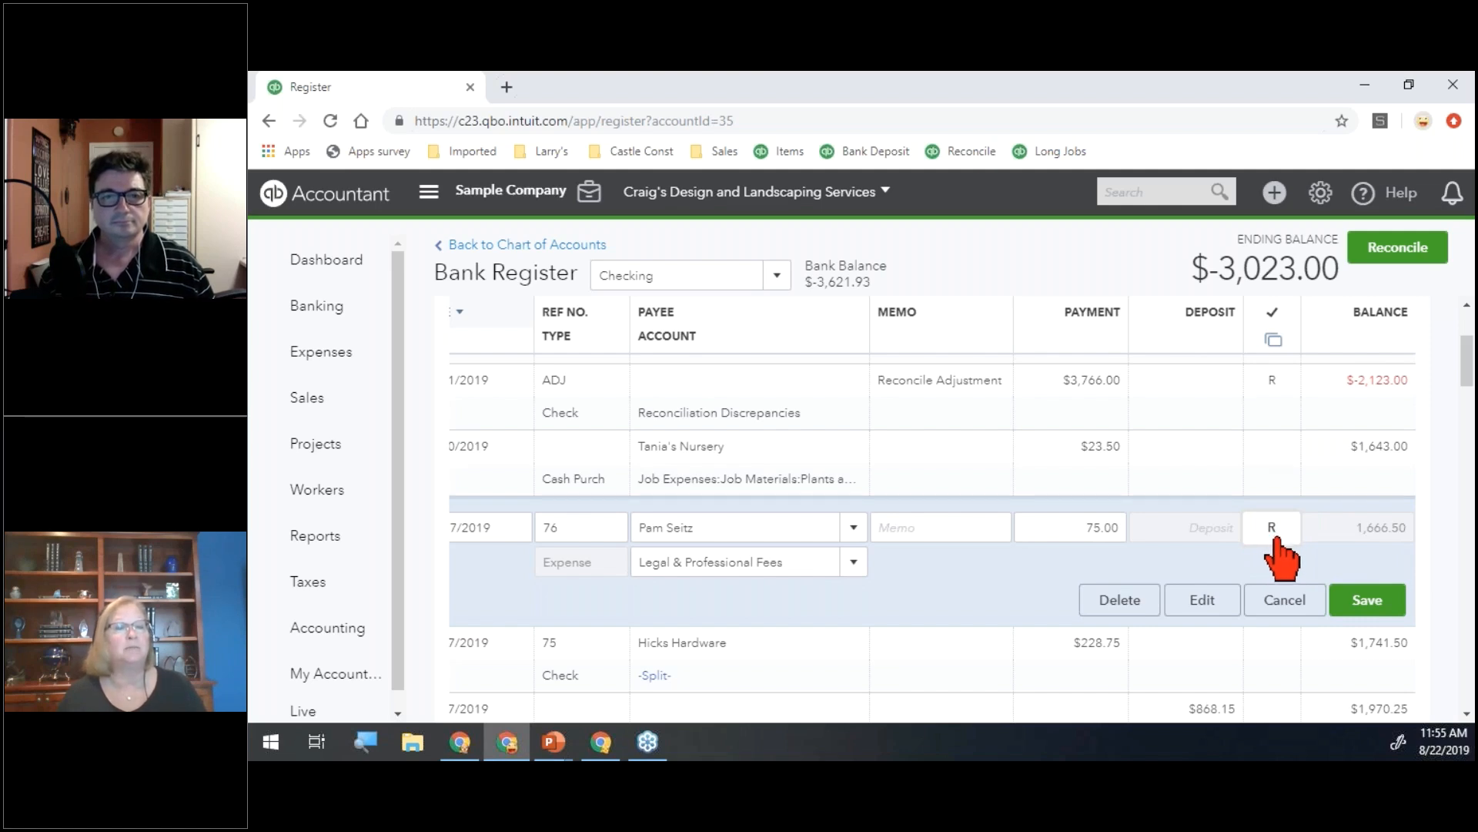
left_click(1368, 600)
left_click(1039, 524)
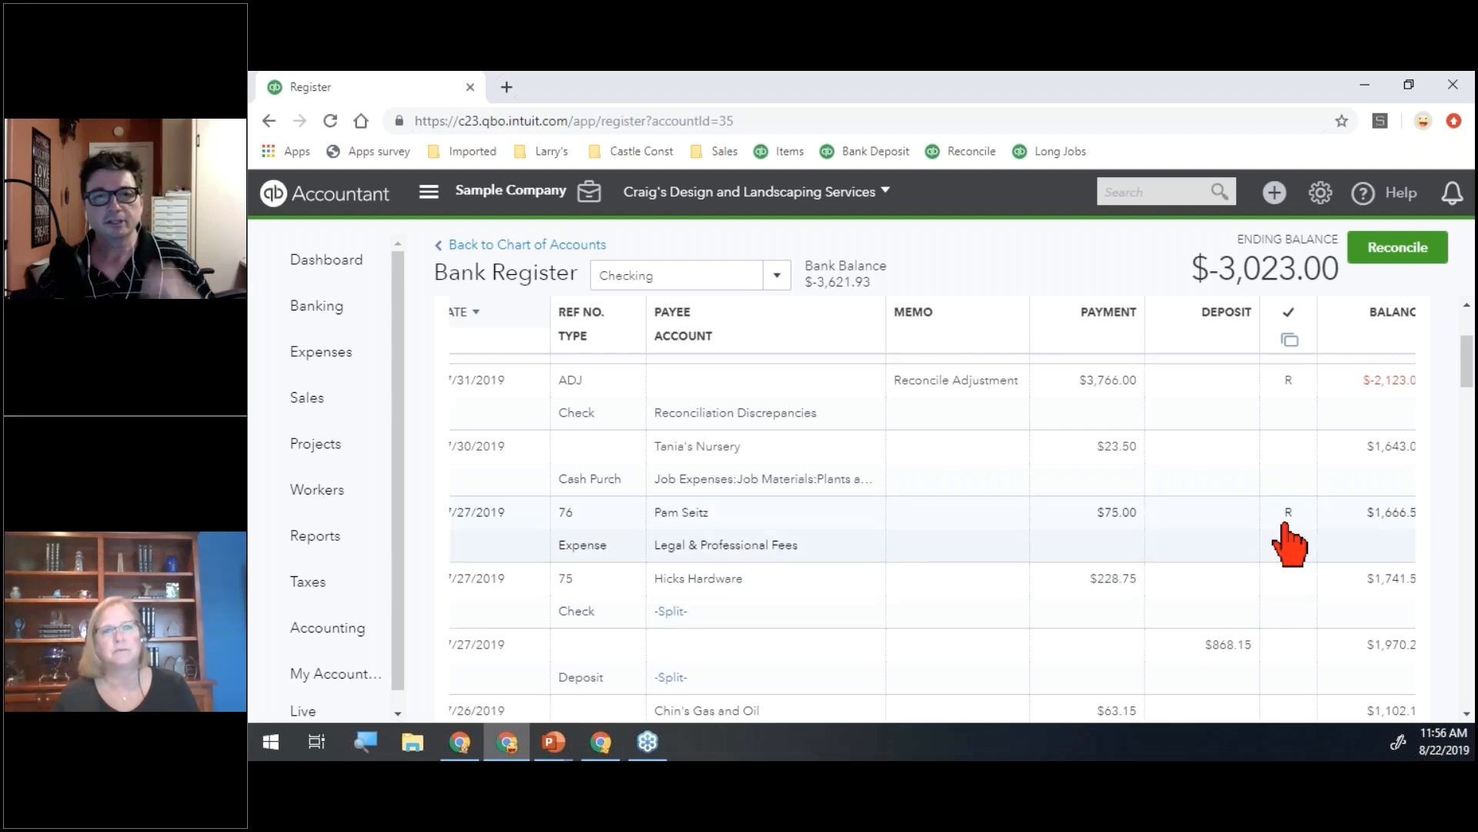
mouse_move(1297, 518)
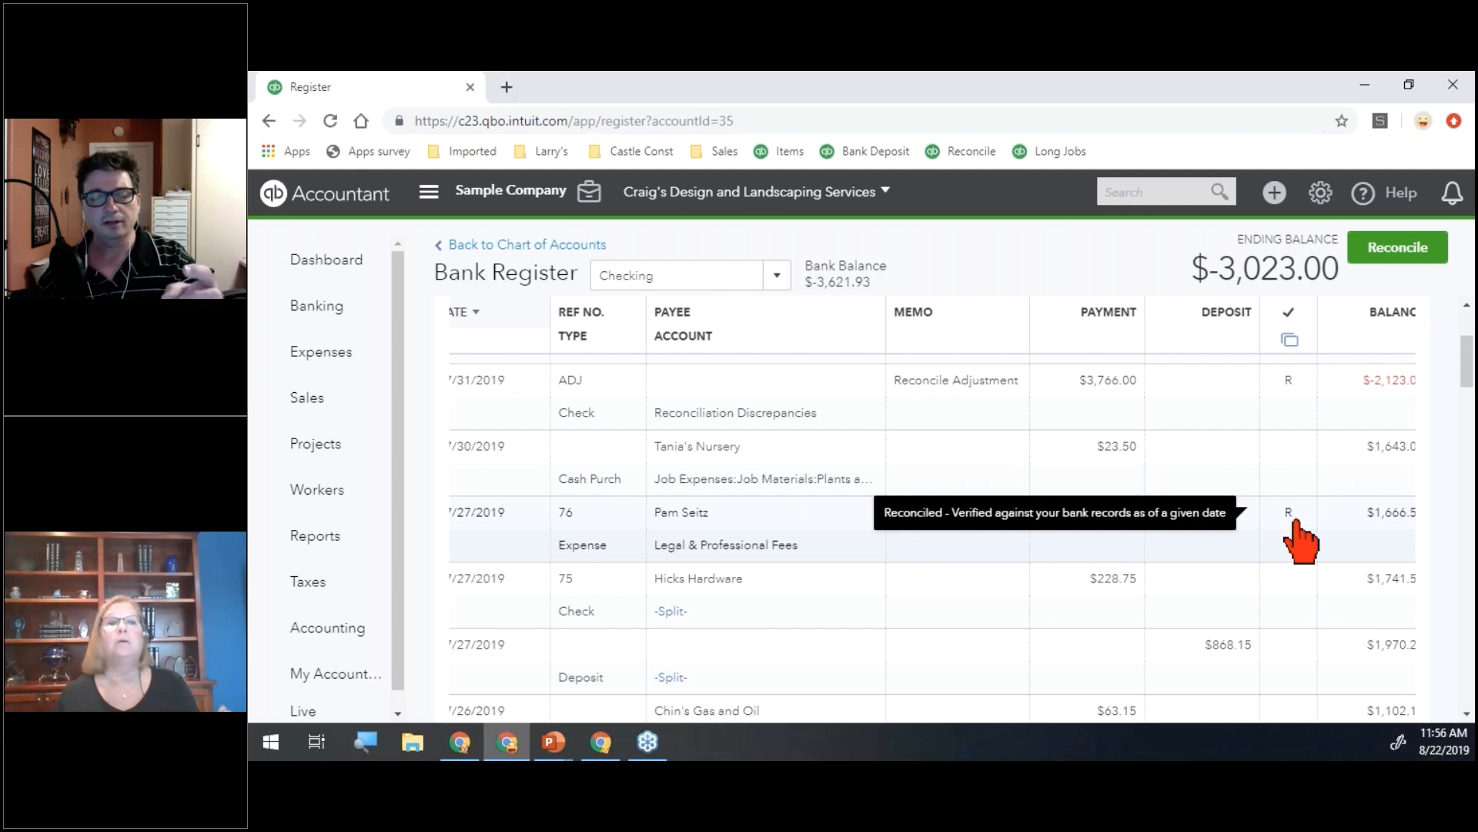